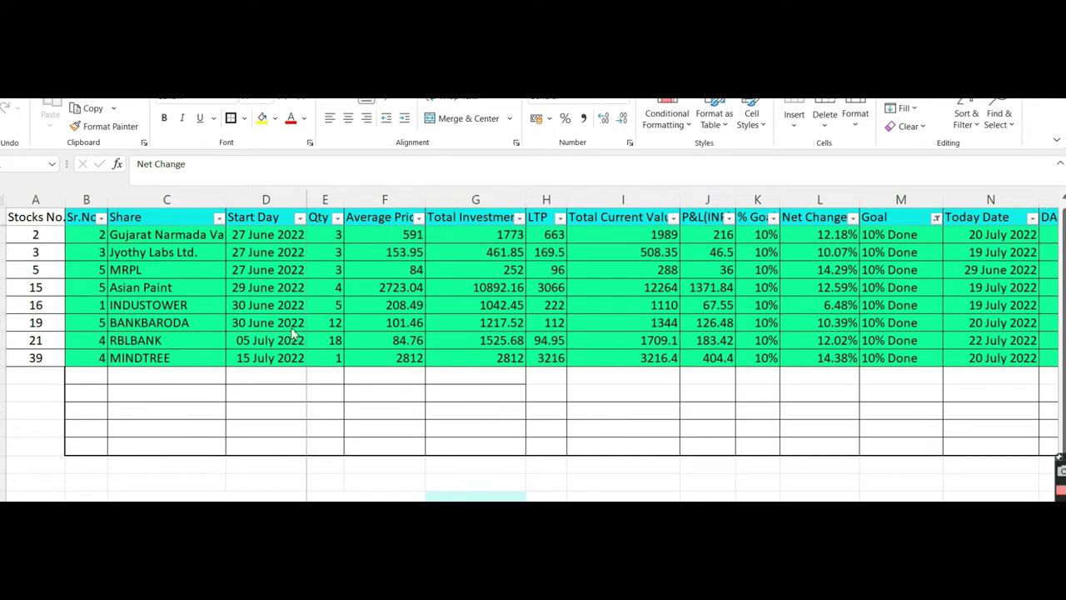
Review the stock table's column headings from Net Change to DAYS and back to Share
key("Right")
key("Right")
key("Right")
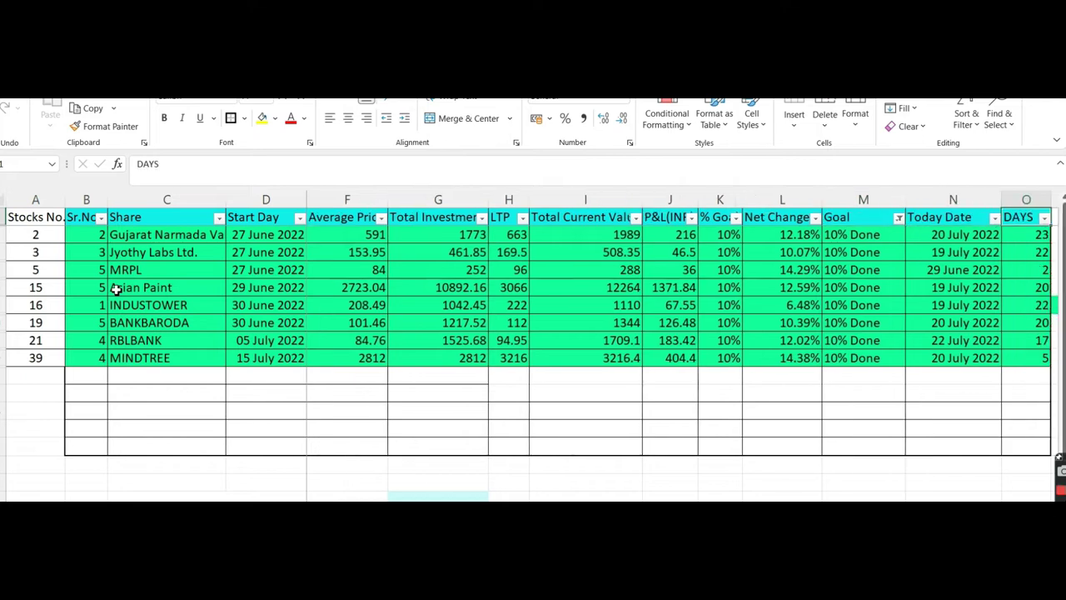
key("Left")
key("Left")
key("Left")
key("Left")
key("Left")
key("Left")
key("Left")
key("Left")
key("Left")
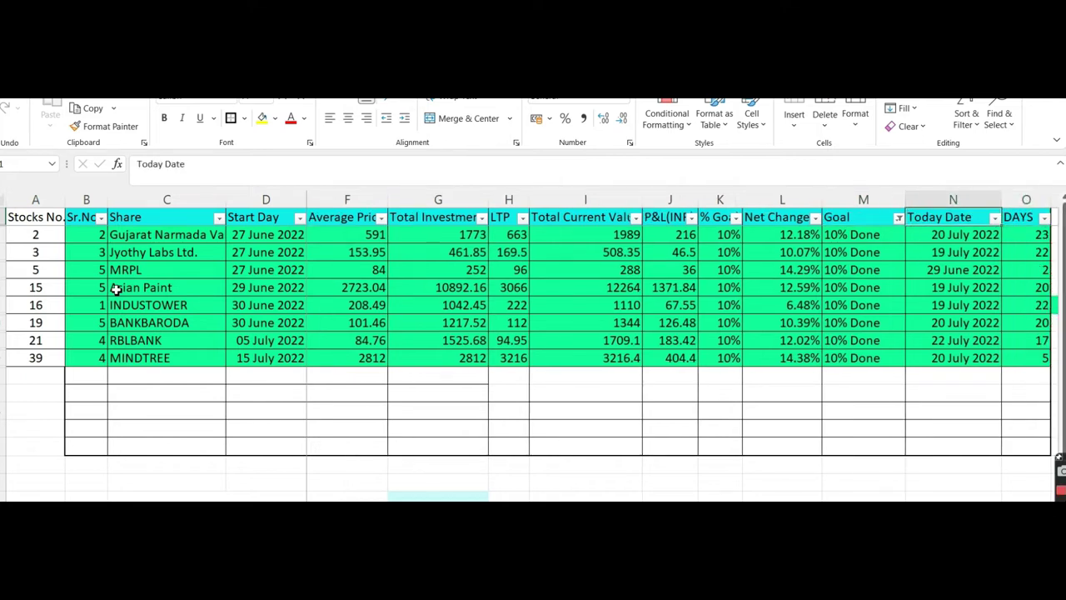
key("ctrl+z")
key("Left")
key("Left")
key("Left")
key("Left")
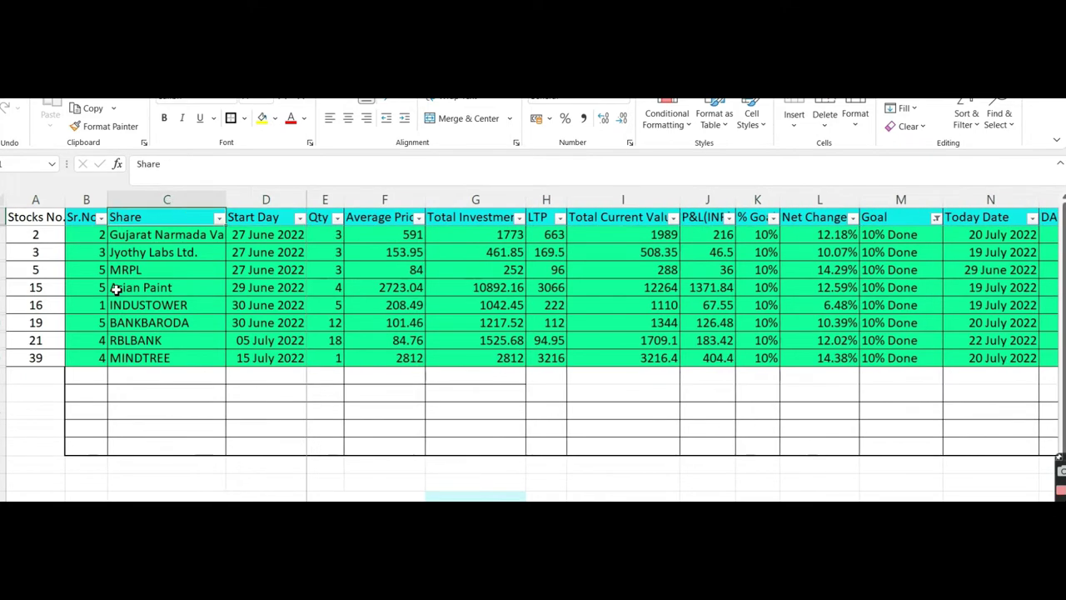
Go through the stock numbers in column A from the first listed stock past the last one
key("Left")
key("Down")
key("Down")
key("Down")
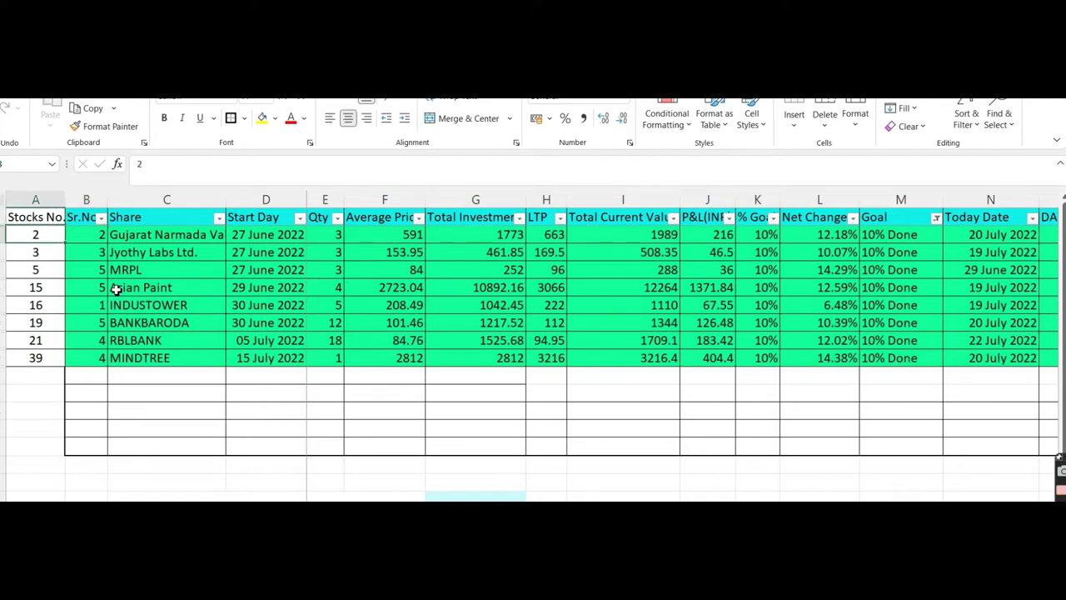
key("Down")
key("Down")
key("Down")
key("Down")
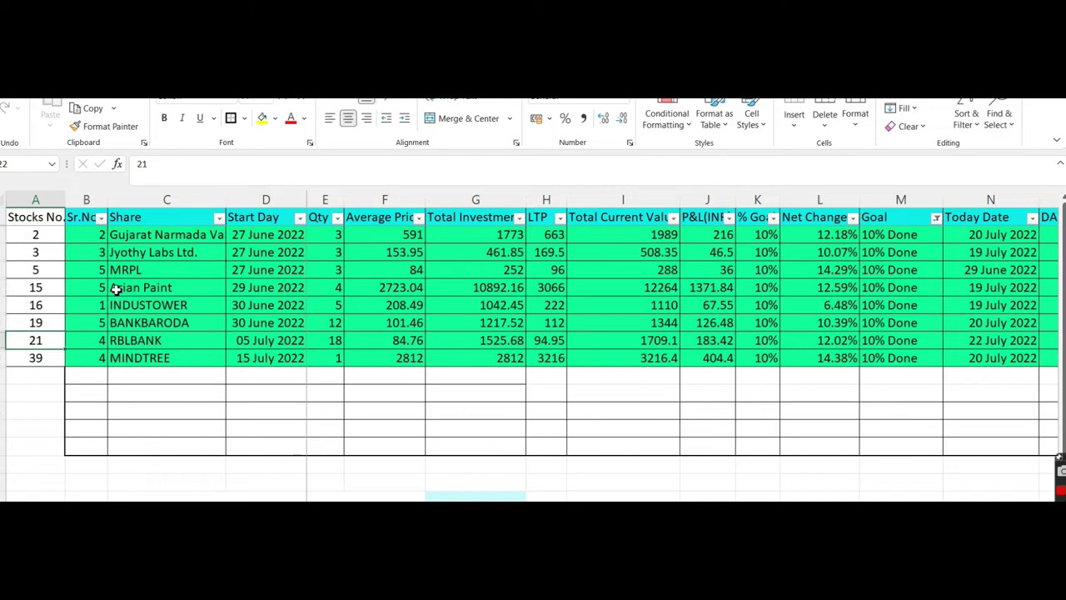
key("Down")
key("Down")
Review the columns from Start Day to DAYS along the first empty row under MINDTREE, ending at Goal
key("Right")
key("Right")
key("Right")
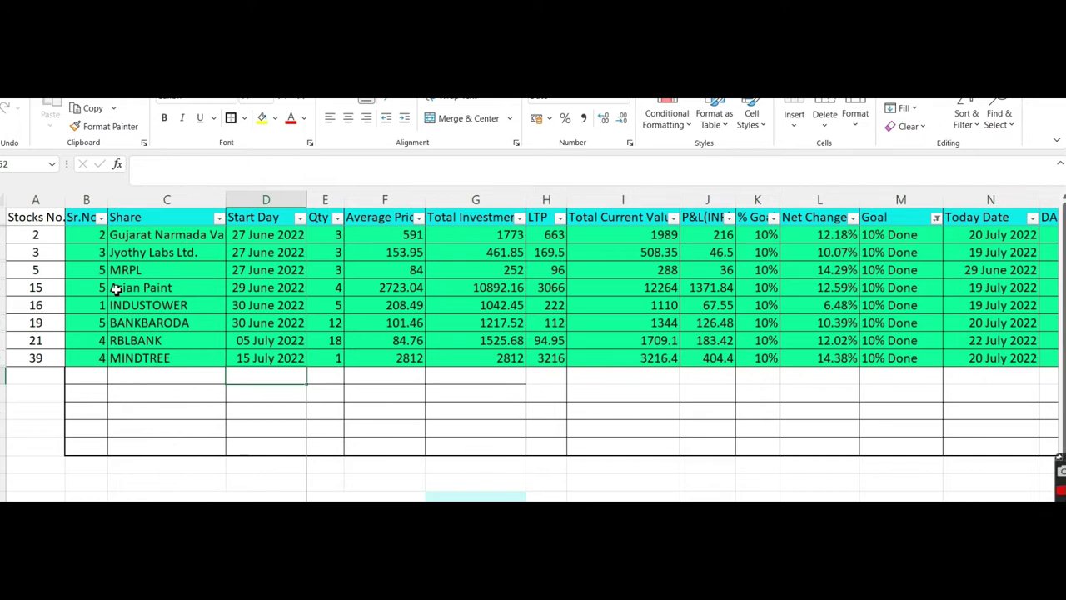
key("Right")
key("Right")
key("Right")
key("Right")
key("Right")
key("Right")
key("Right")
key("Right")
key("Right")
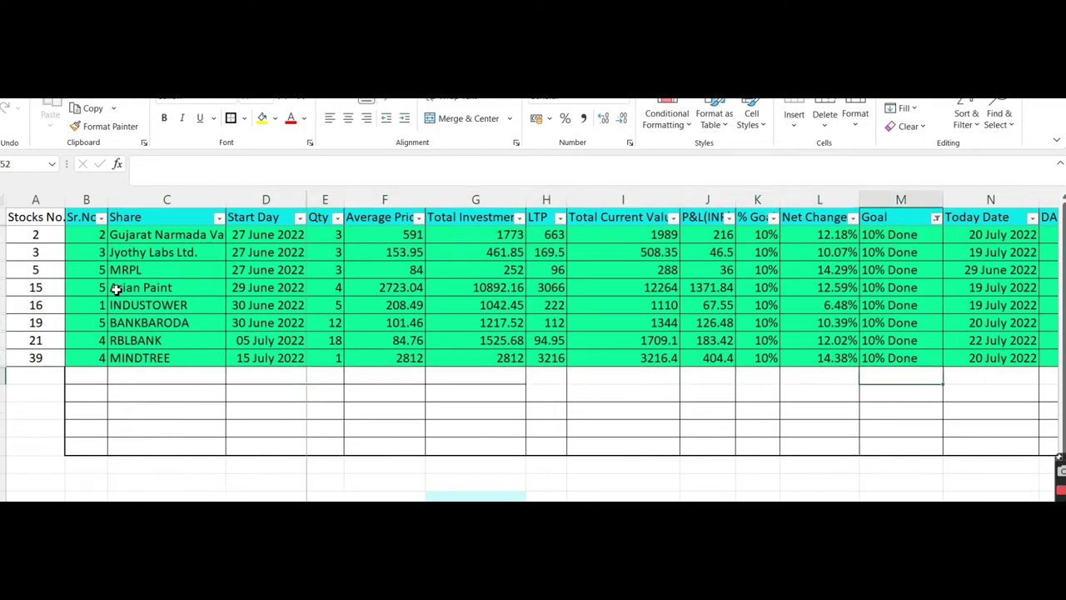
key("Right")
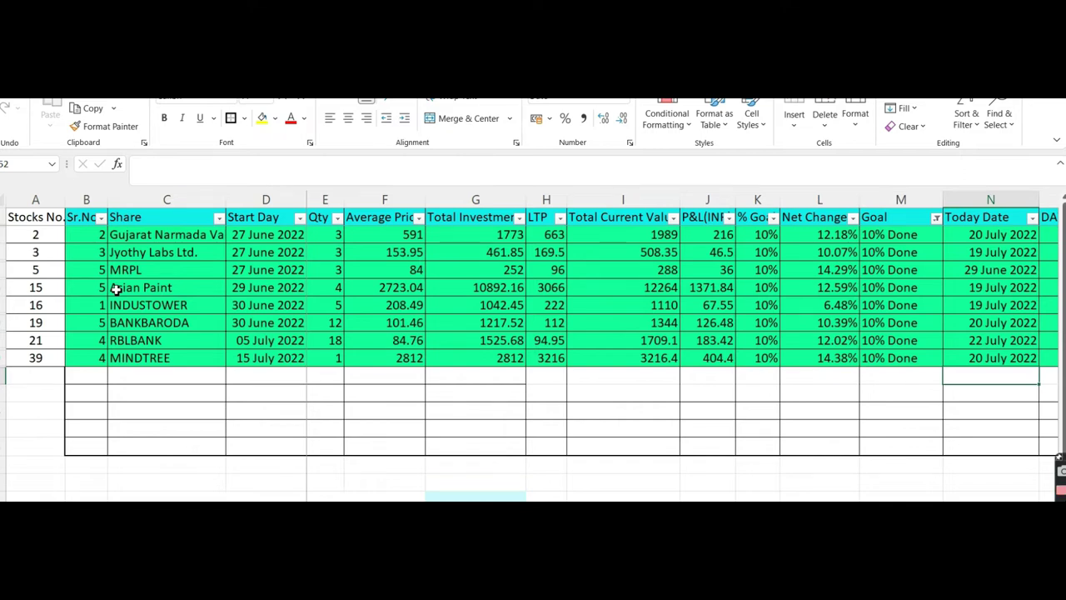
key("Right")
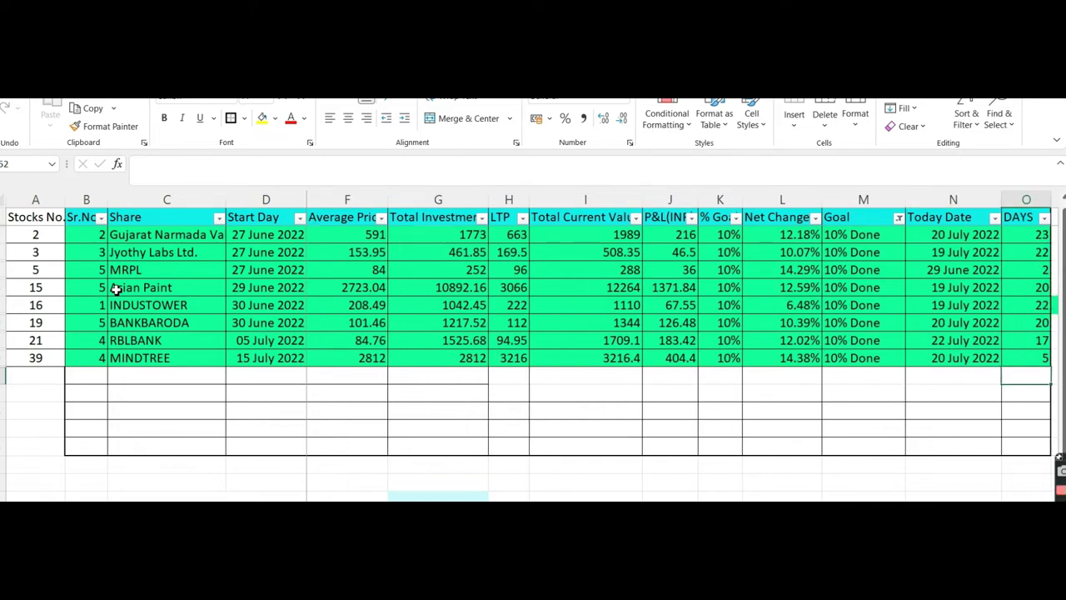
key("Left")
key("Left")
key("Right")
key("Right")
key("Left")
key("Left")
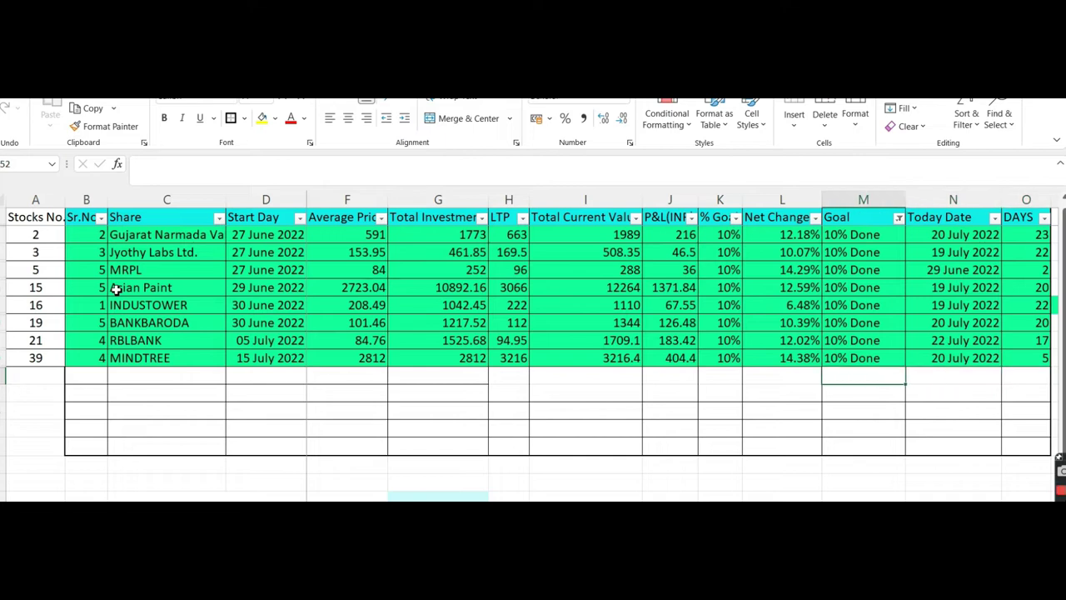
Go up the Goal column and examine the goal formula of the first listed stock, Gujarat Narmada
key("Up")
key("Up")
key("Up")
key("Up")
key("Up")
key("Up")
key("Up")
key("Up")
key("Up")
key("Down")
key("Up")
key("Down")
key("Up")
key("Down")
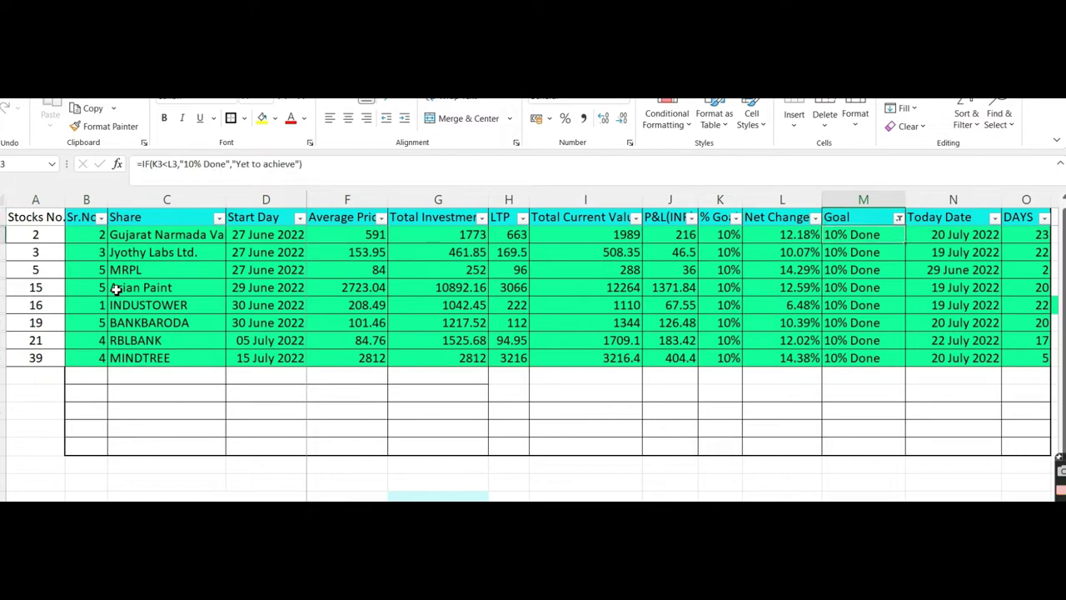
Examine the DAYS formulas and Today Date entries of Gujarat Narmada and Jyothy Labs
key("Right")
key("Right")
key("Right")
key("Right")
key("Left")
key("Left")
key("Left")
key("Right")
key("Down")
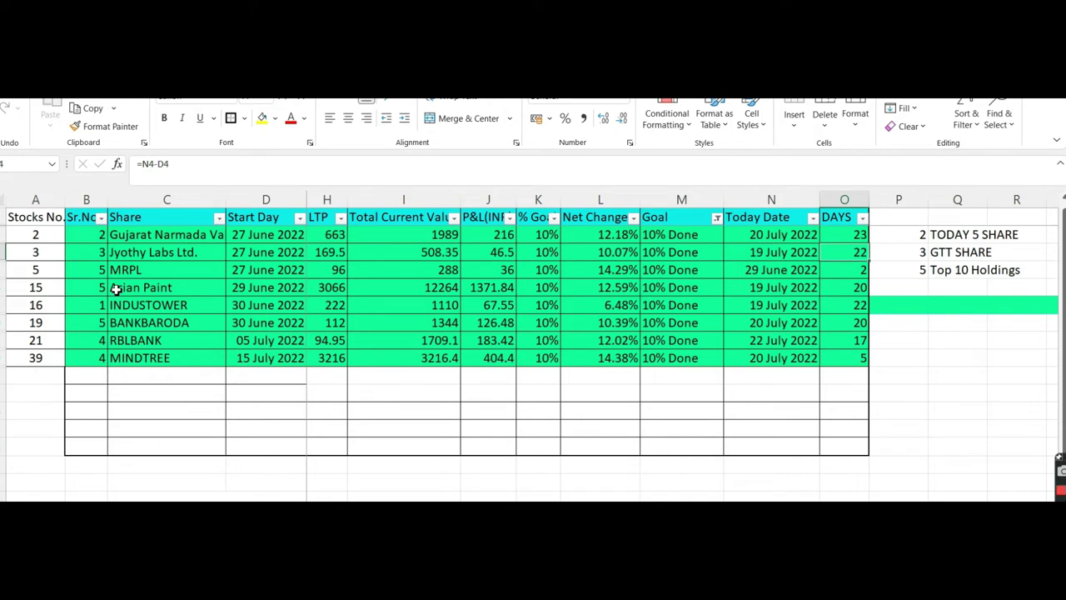
key("Left")
key("Up")
key("Up")
key("Down")
key("Right")
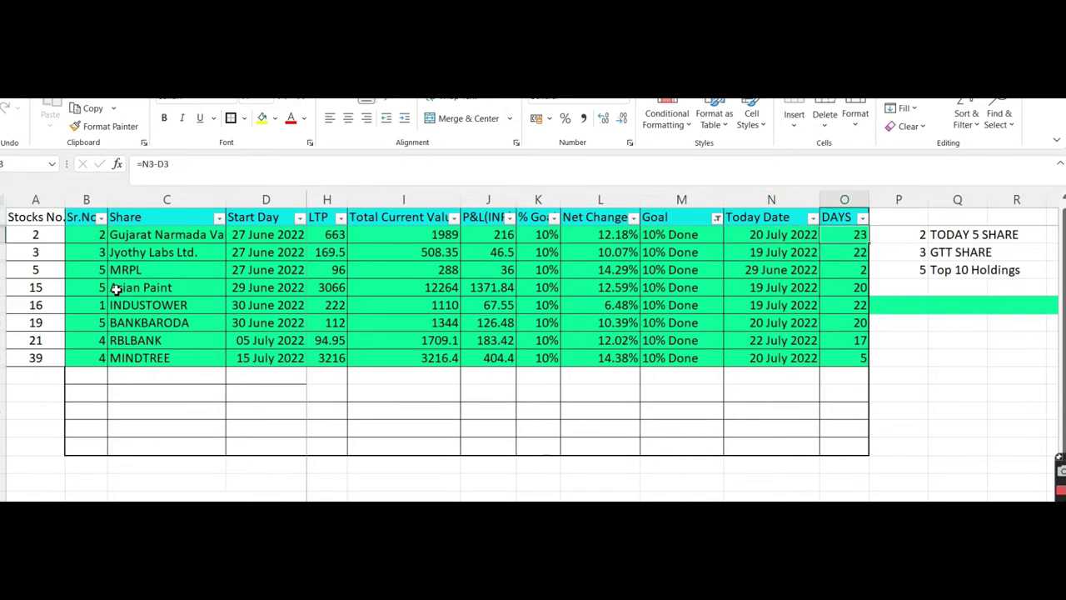
Go through the DAYS values down to RBLBANK and return to the first listed stock
key("Down")
key("Down")
key("Down")
key("Down")
key("Down")
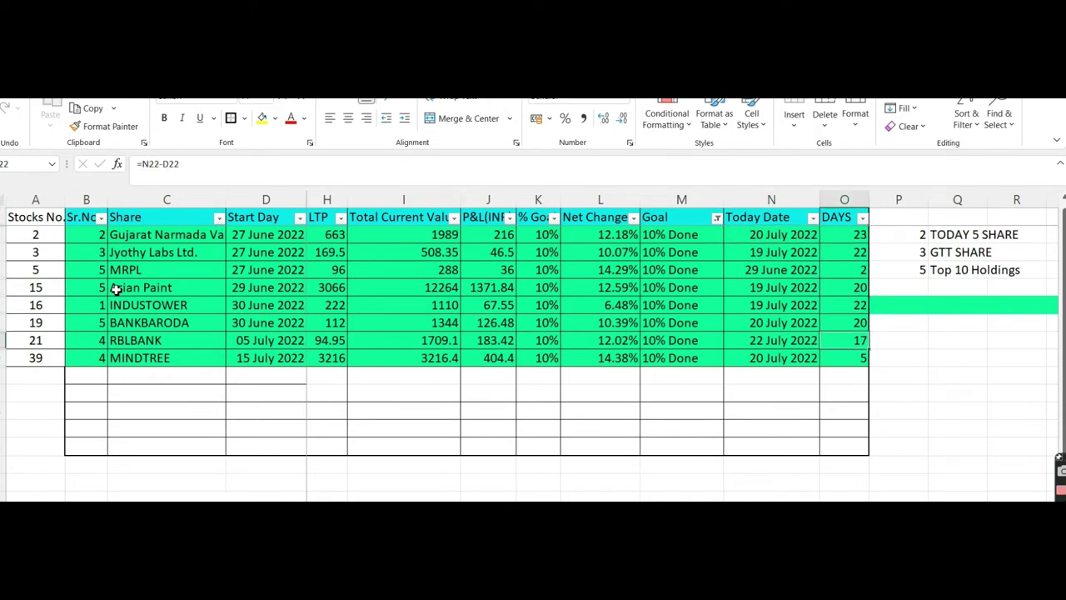
key("Up")
key("Up")
key("Up")
key("Up")
key("Up")
key("Up")
key("Down")
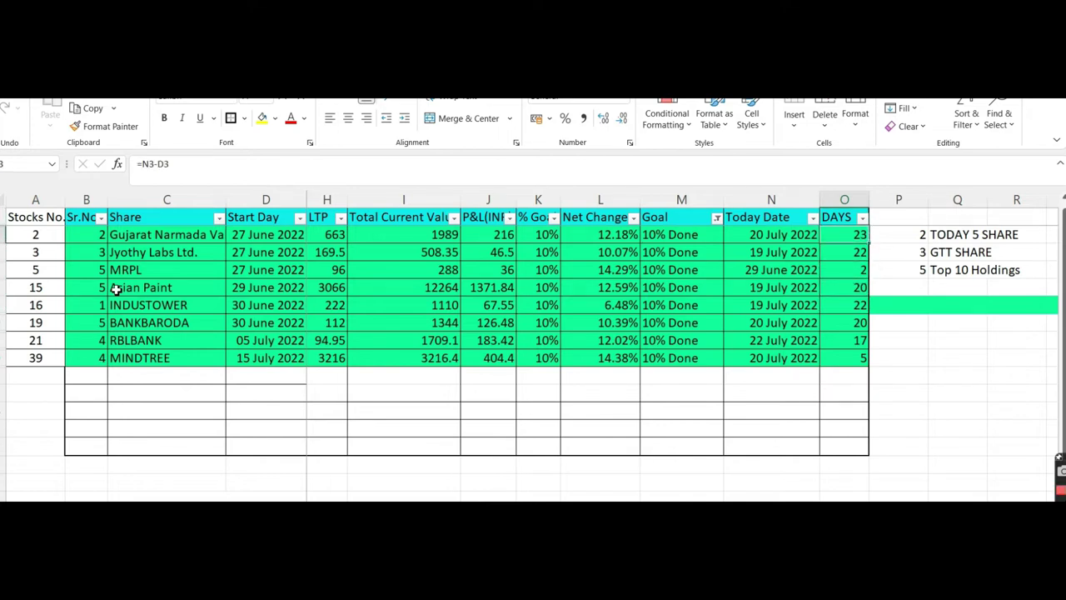
Compare the Goal, Today Date and DAYS cells of the Gujarat Narmada row
key("Left")
key("Left")
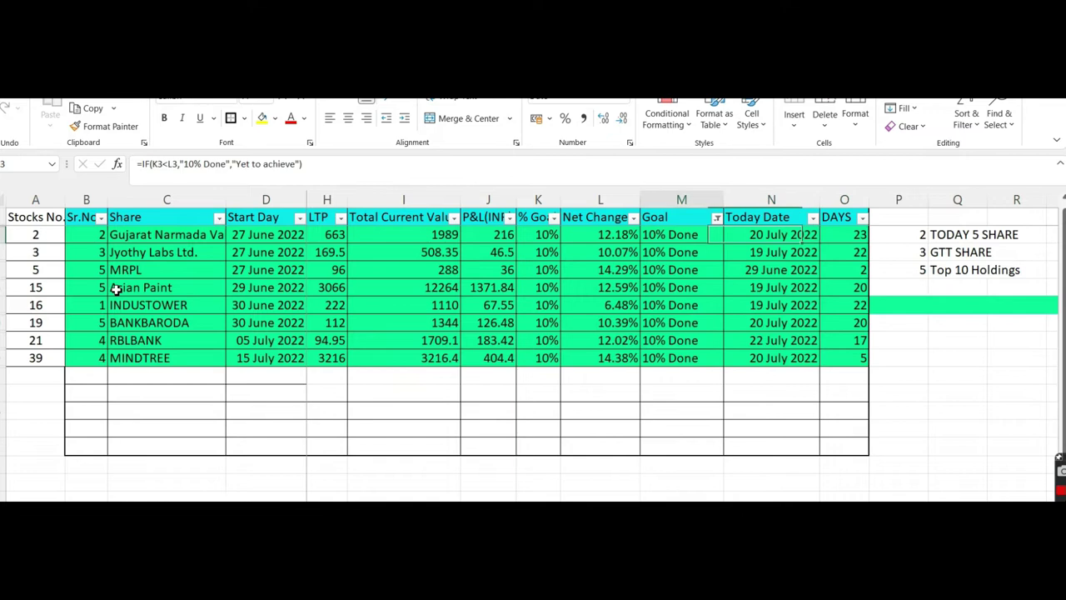
key("Right")
key("Left")
key("Left")
key("Right")
key("Right")
key("Right")
key("Right")
key("Right")
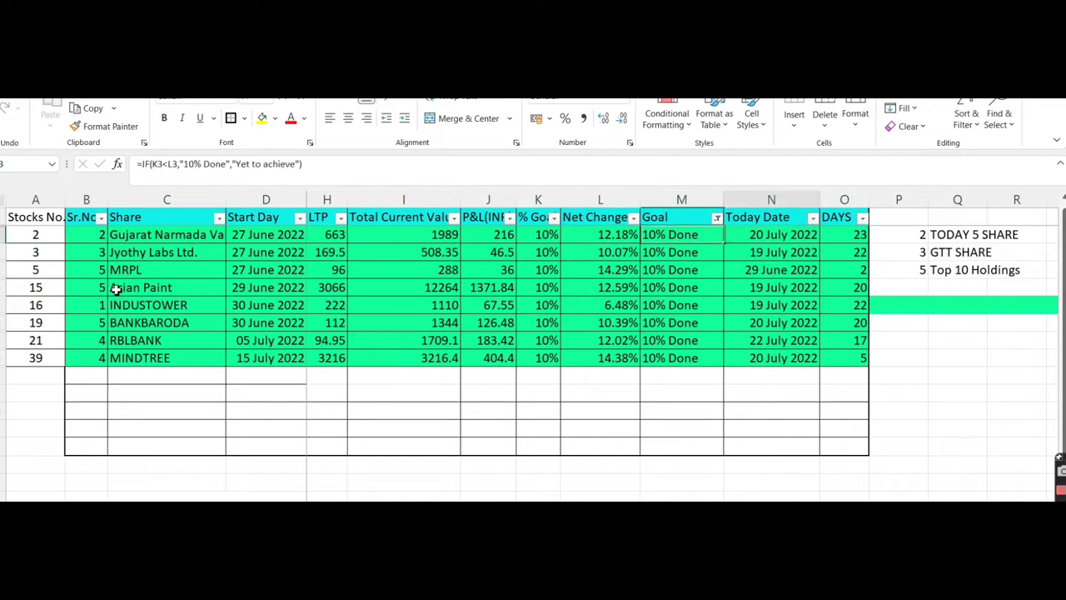
Review the Gujarat Narmada row back through its earlier columns, then examine the Net Change formula of MRPL
key("Left")
key("Left")
key("Left")
key("Right")
key("Left")
key("Left")
key("Left")
key("Left")
key("Left")
key("Right")
key("Right")
key("Left")
key("Left")
key("Left")
key("Left")
key("Left")
key("Left")
key("Left")
key("Left")
key("Left")
key("Left")
key("Left")
key("Right")
key("Right")
key("Right")
key("Right")
key("Right")
key("Right")
key("Right")
key("Right")
key("Right")
key("Right")
key("Right")
key("Down")
key("Down")
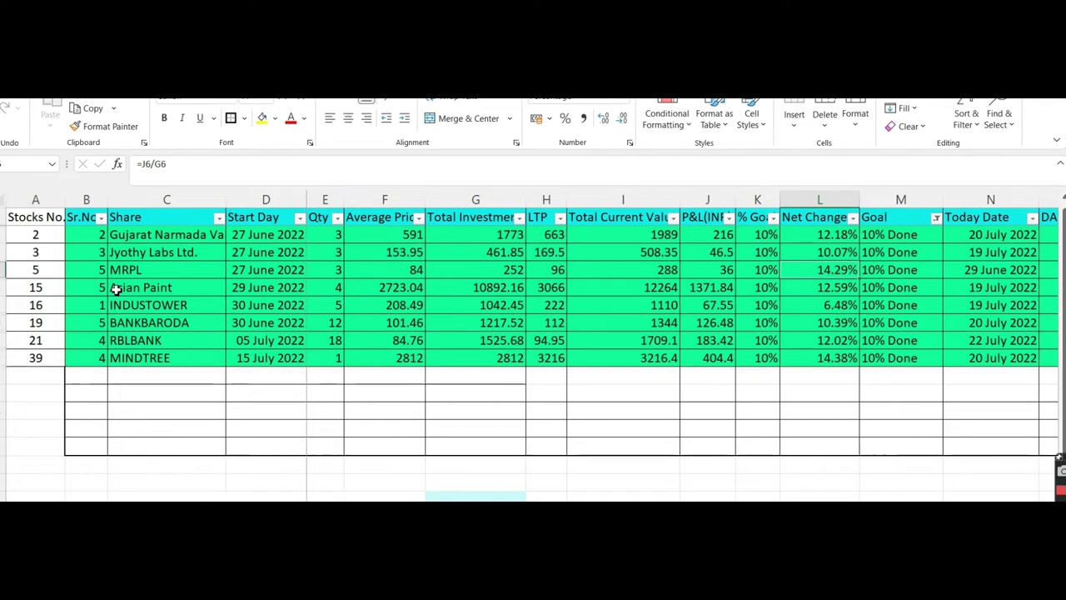
Review the RBLBANK row cell by cell from its serial number across to DAYS
left_click(151, 341)
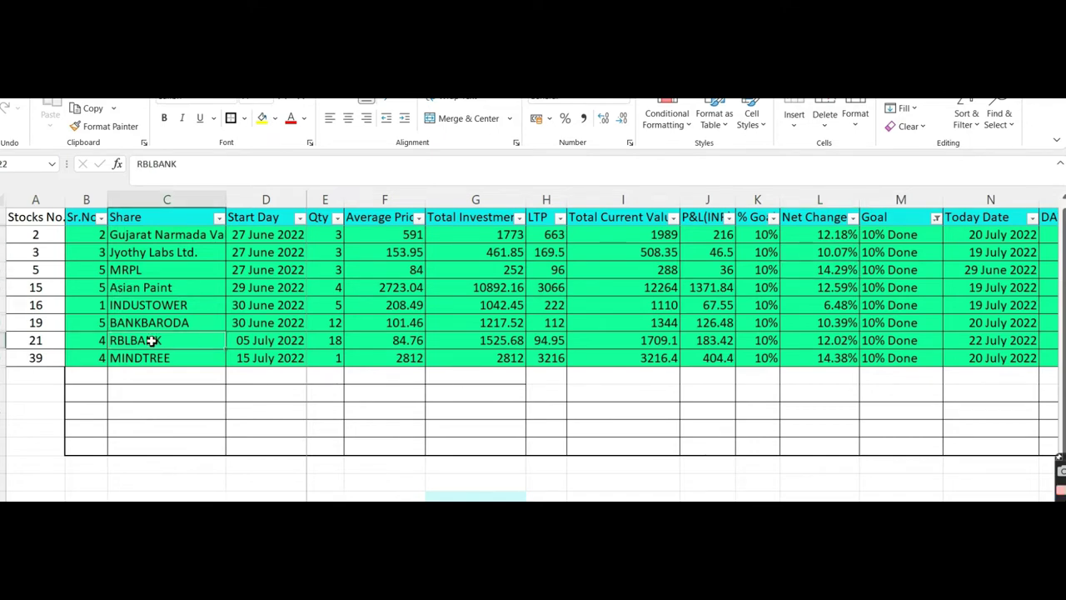
key("Left")
key("Right")
key("Right")
key("Right")
key("Right")
key("Right")
key("Right")
key("Right")
key("Right")
key("Right")
key("Right")
key("Right")
key("Right")
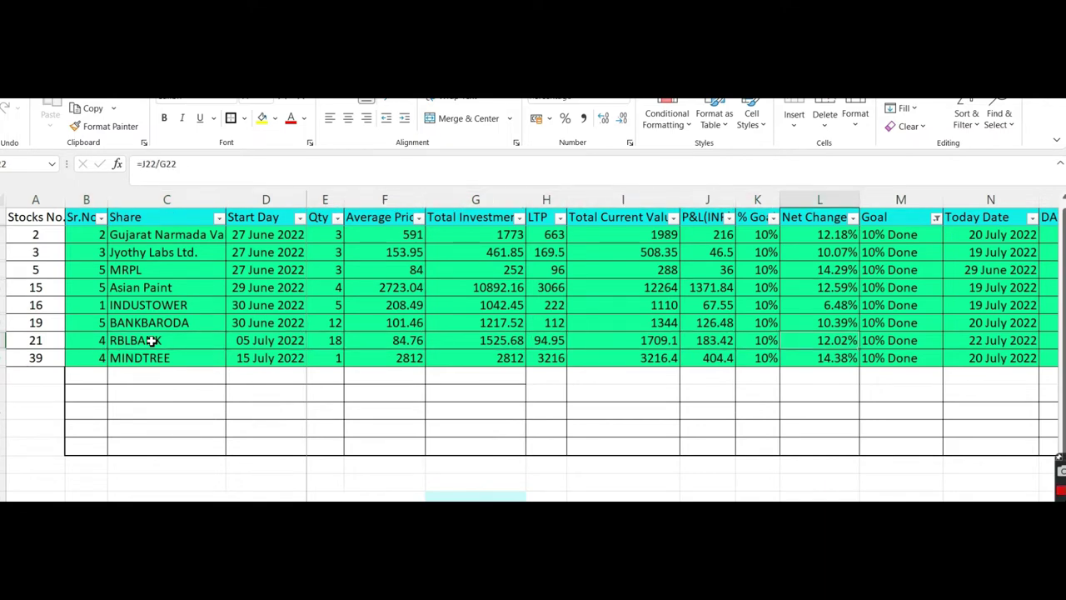
key("Right")
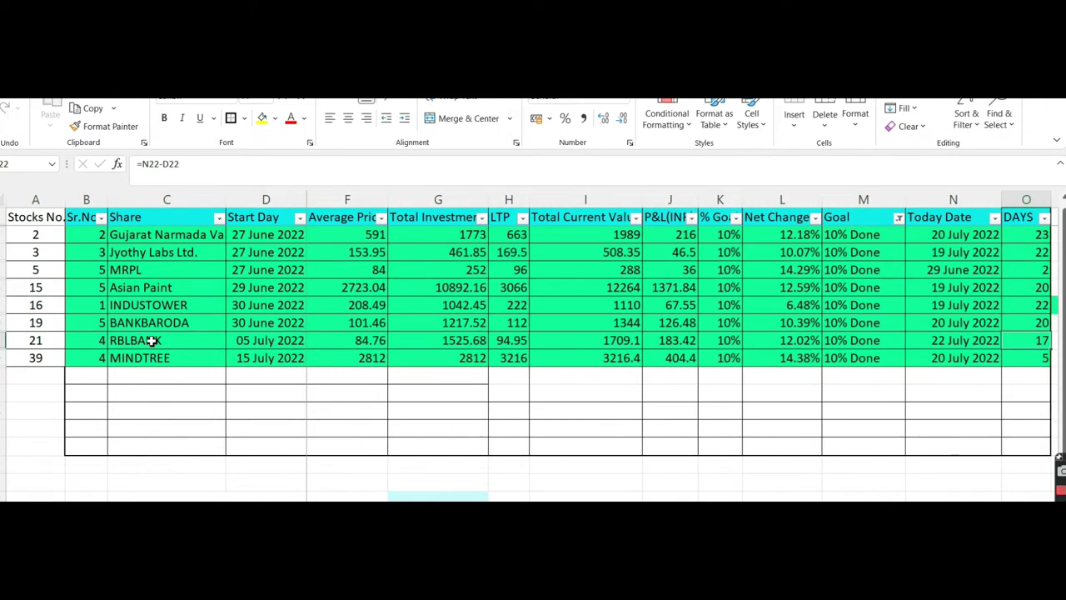
Go back along the RBLBANK row from DAYS to check its Qty
key("Left")
key("Left")
key("Left")
key("Left")
key("Left")
key("Left")
key("Left")
key("Left")
key("Left")
key("ctrl+shift+0")
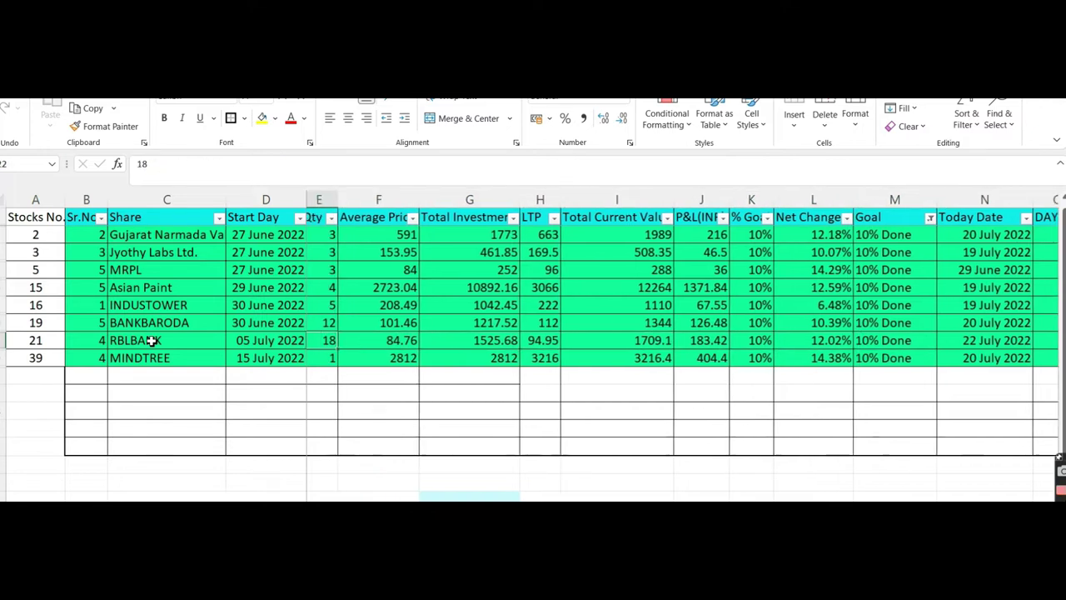
Review the RBLBANK row back to its start, then across its columns to the Goal formula
key("Left")
key("Left")
key("Left")
key("Left")
key("Left")
key("Right")
key("Right")
key("Right")
key("Right")
key("Right")
key("Right")
key("Right")
key("Right")
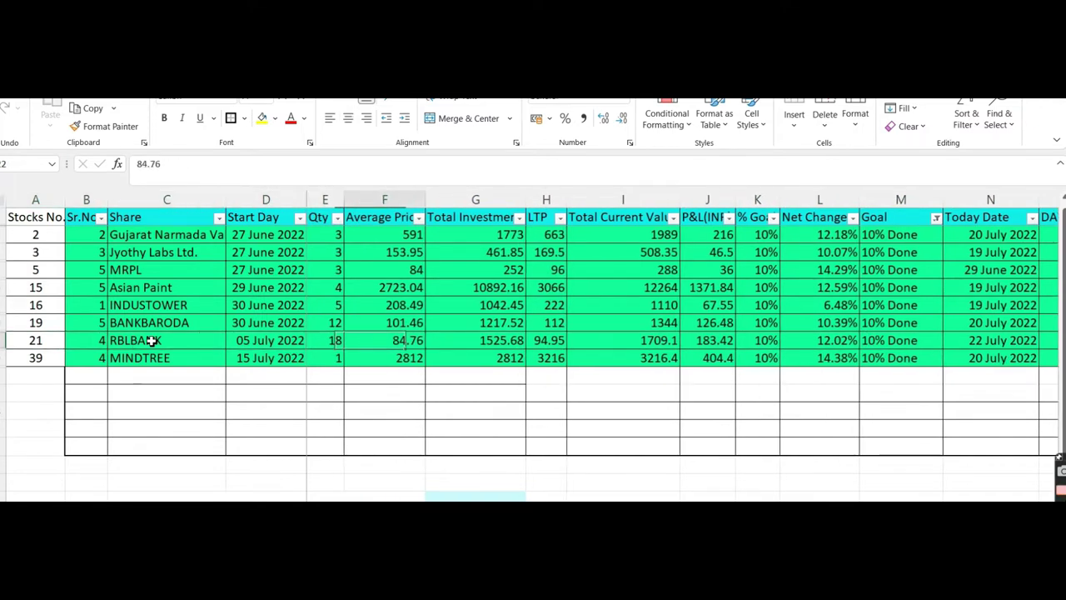
key("Right")
key("Right")
key("Right")
key("Right")
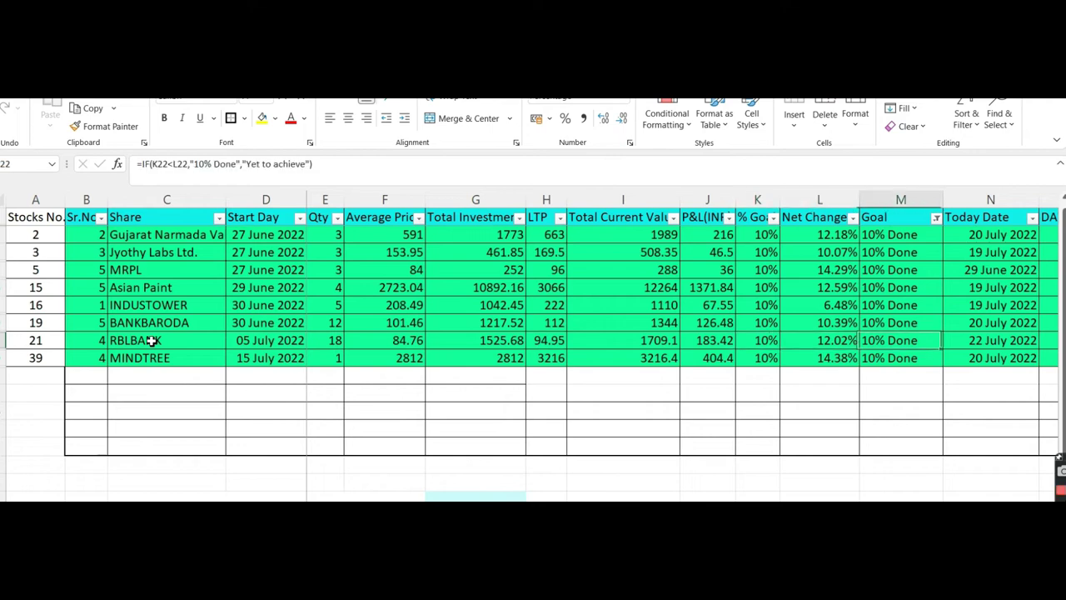
Go to the Average Goal Achieved% summary below the table and examine the formula behind its value
key("Down")
key("Down")
key("Down")
key("Down")
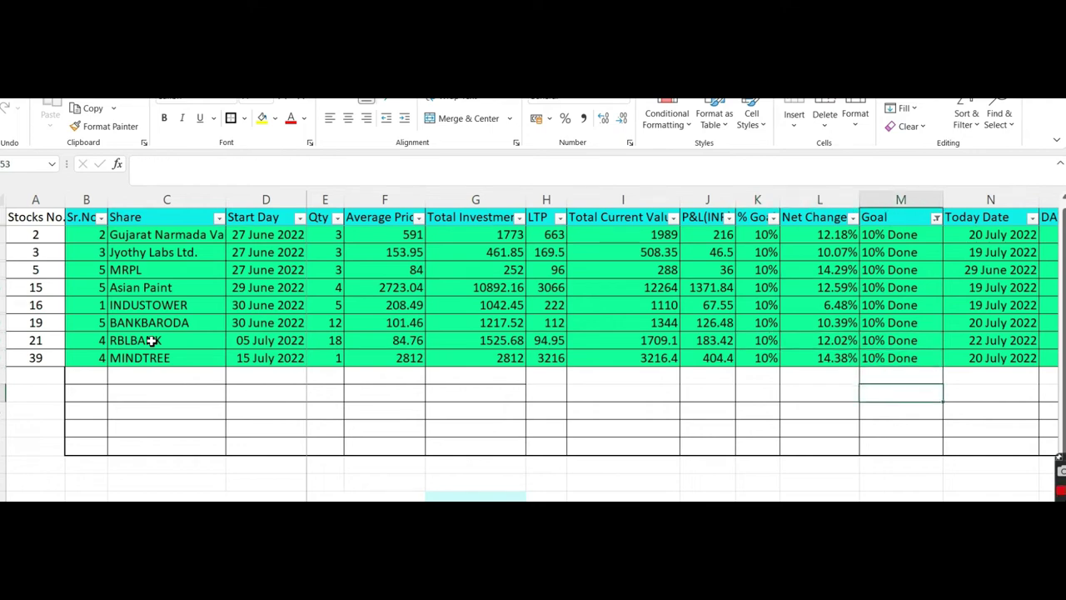
key("Down")
key("Down")
key("Down")
key("Down")
key("Down")
key("Down")
key("Down")
key("Down")
key("Down")
key("Down")
key("Down")
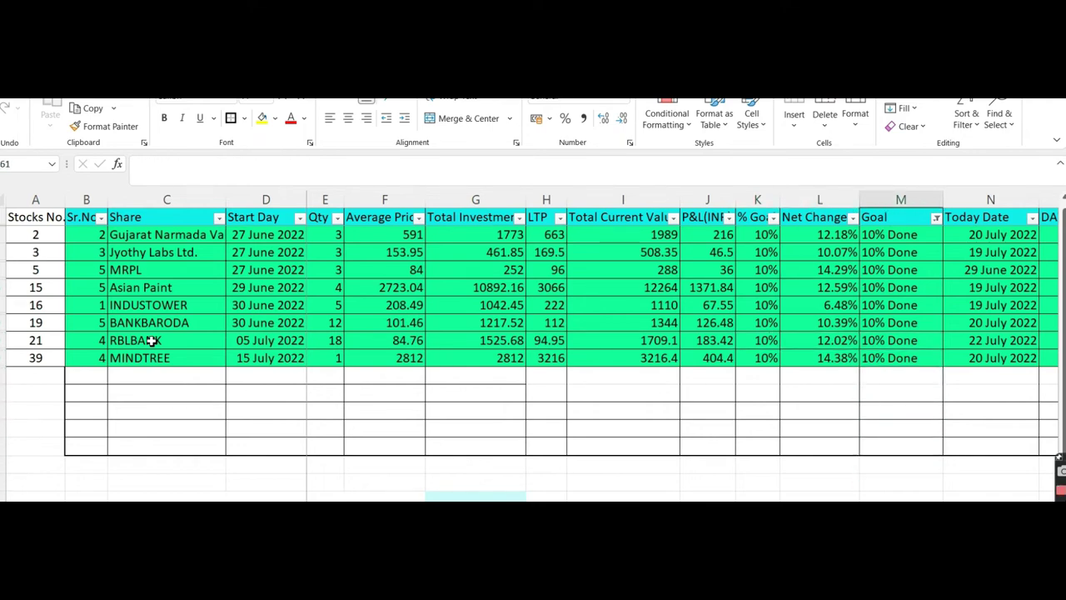
key("Down")
key("Down")
key("Down")
key("Down")
key("Down")
key("Down")
key("Down")
key("Down")
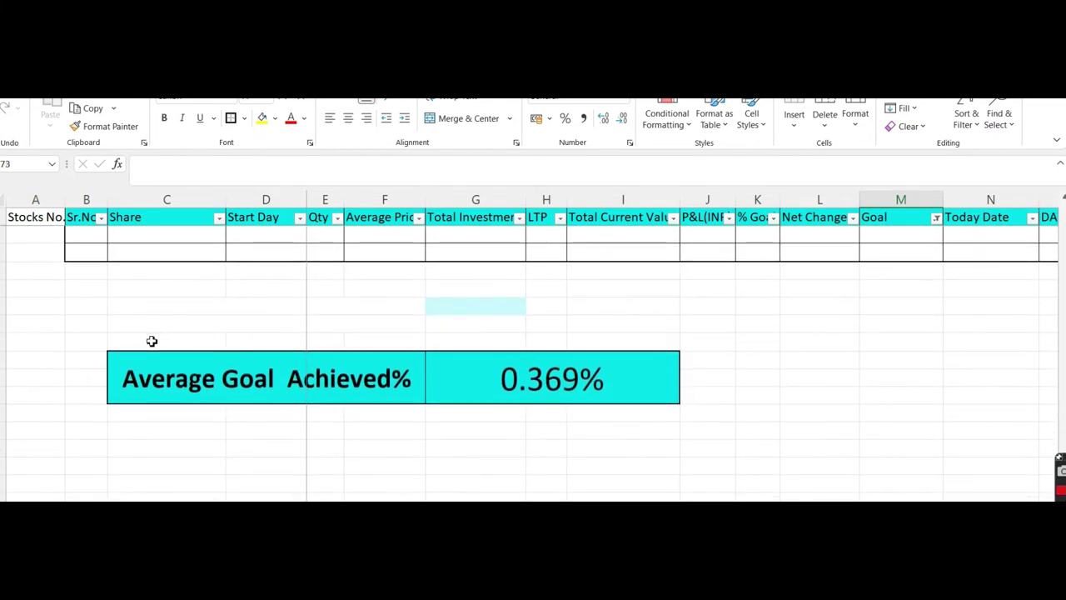
left_click(356, 322)
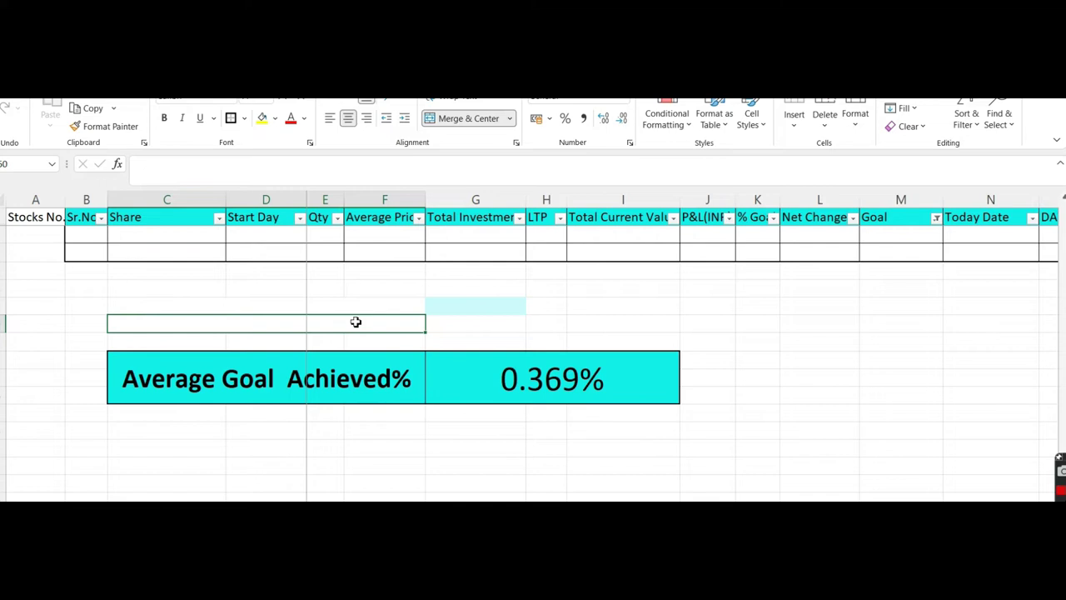
key("Down")
key("Down")
key("Down")
key("Up")
key("Up")
key("Down")
key("Down")
key("Up")
key("Right")
key("Right")
key("Left")
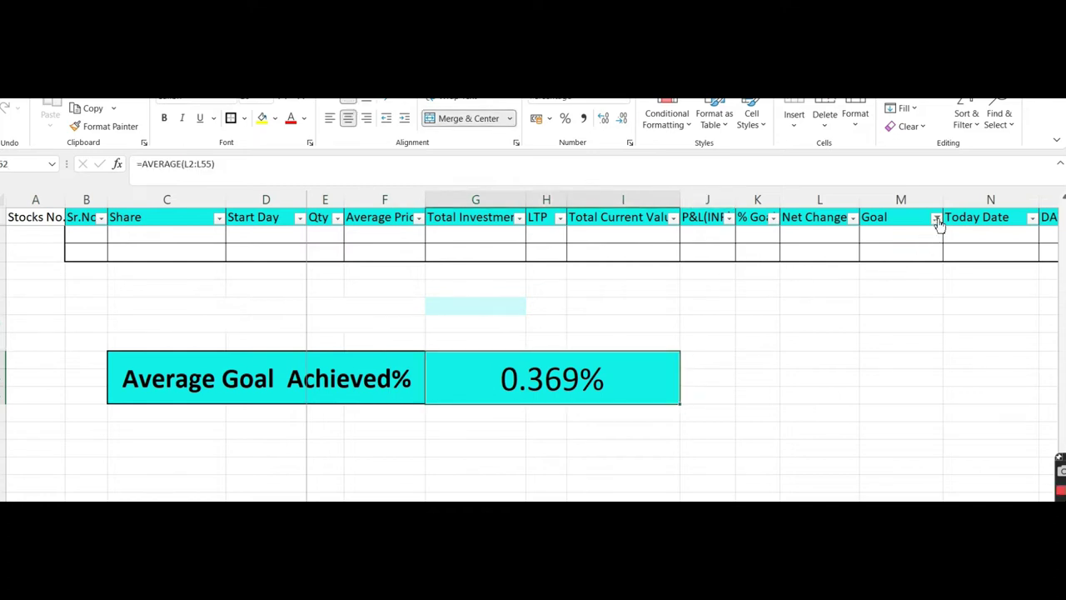
Reset the Goal column's filter to include all values so that every share is listed
left_click(936, 218)
left_click(793, 386)
key("Return")
left_click(800, 307)
Look through the full share list along the Net Change column from the last rows to the top, ending at the Goal header
key("Up")
key("Up")
key("Up")
key("Up")
key("Up")
key("Up")
key("Up")
key("Up")
key("Up")
key("Up")
key("Up")
key("Up")
key("Up")
key("Up")
key("Up")
key("Up")
key("Up")
key("Up")
key("Up")
key("Up")
key("Up")
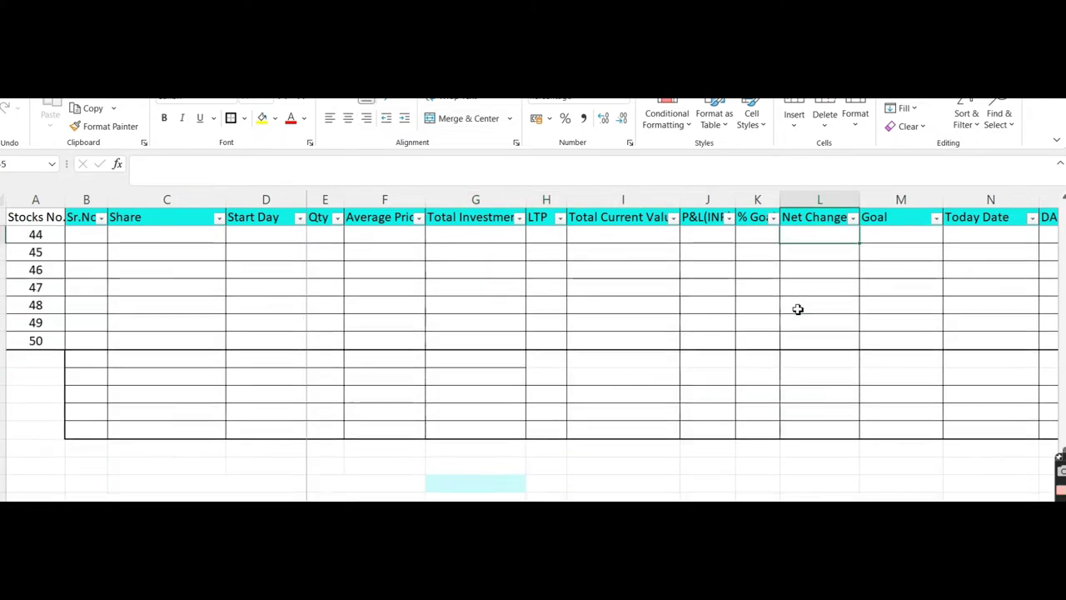
key("Up")
key("Up")
key("Up")
key("Up")
key("Up")
key("Up")
key("Up")
key("Up")
key("Up")
key("Up")
key("Up")
key("Up")
key("Up")
key("Up")
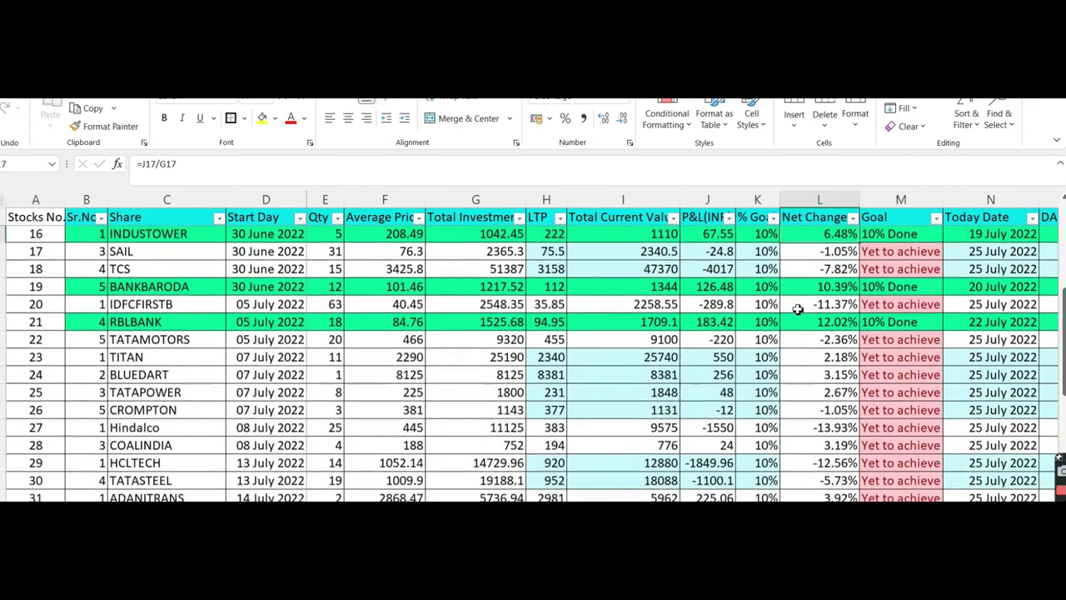
key("Up")
key("Up")
key("Up")
key("Up")
key("Up")
key("Up")
key("Up")
key("Up")
key("Up")
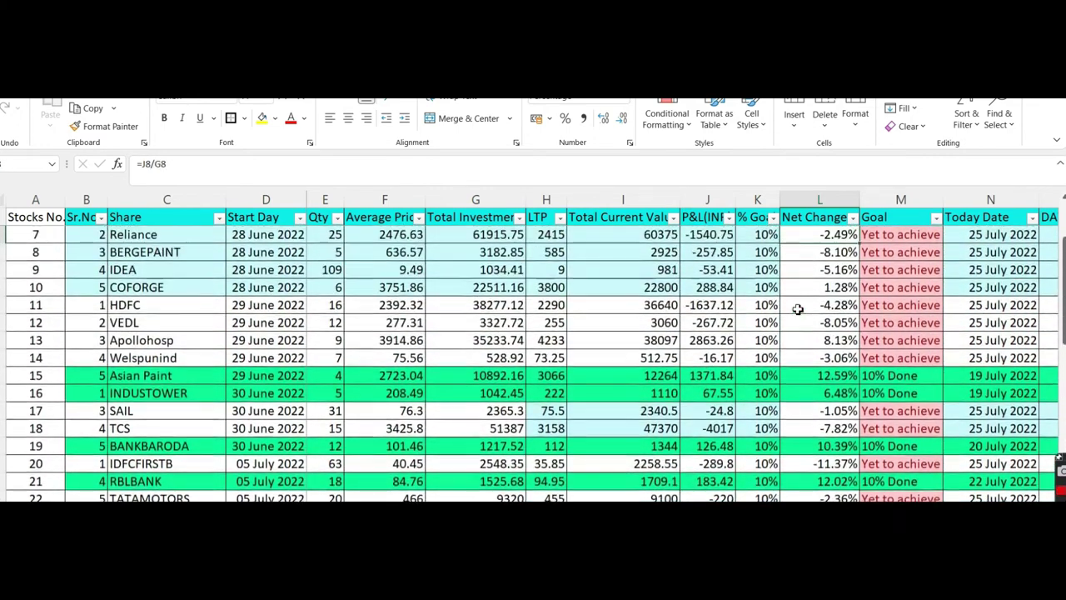
key("Down")
key("Down")
key("Right")
key("Up")
key("Up")
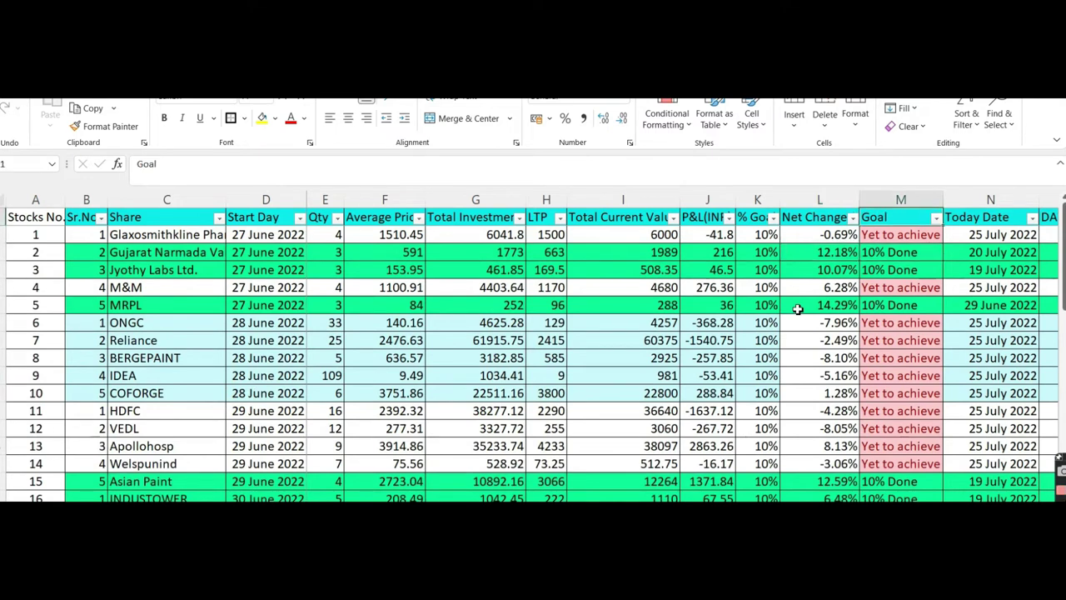
Filter the Net Change column to show only the -29.07% and -13.93% entries
left_click(852, 217)
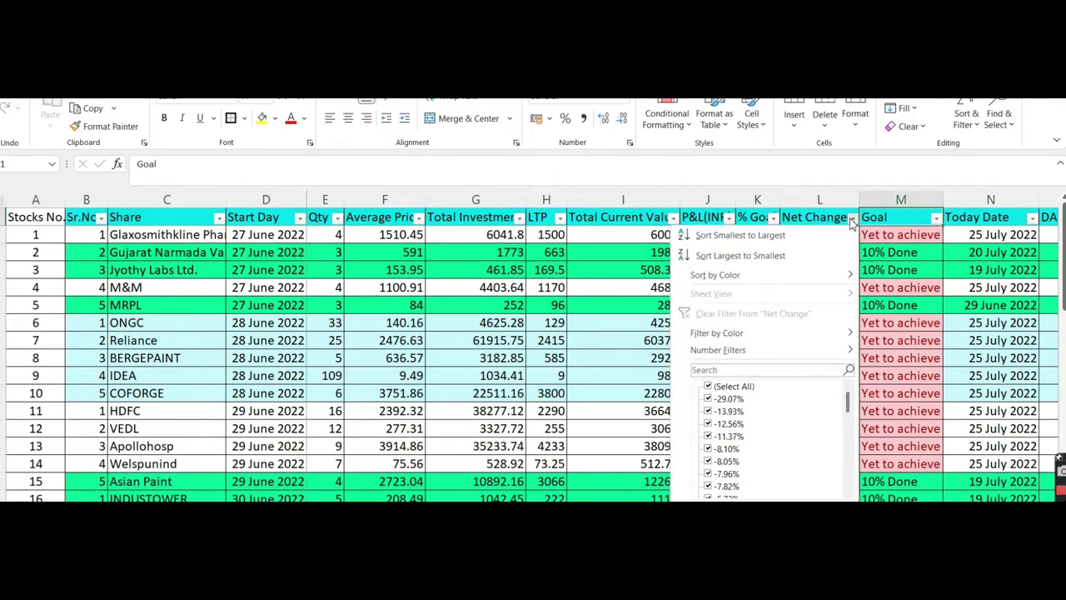
left_click(712, 387)
left_click(709, 399)
left_click(708, 412)
key("Return")
left_click(727, 383)
Examine the filtered Hindalco and GMMPFAUDLR rows across their columns up to Net Change
key("Up")
key("Up")
key("Up")
key("Up")
key("Down")
key("shift+Down")
key("ctrl+c")
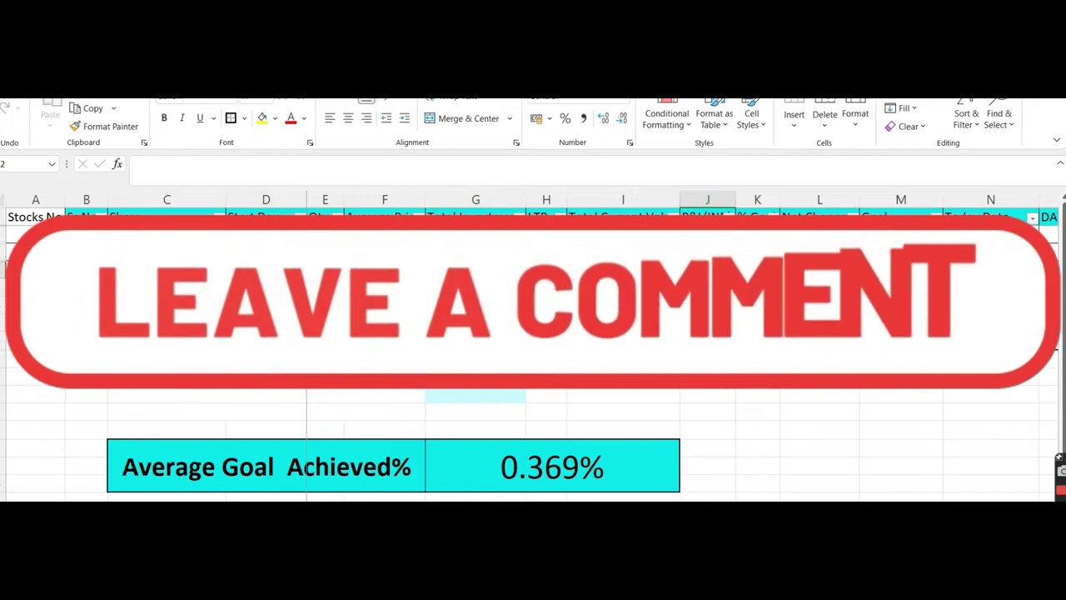
key("Left")
key("Left")
key("Left")
key("Left")
key("Left")
key("Right")
key("Right")
key("Left")
key("Right")
key("Left")
key("Right")
key("Right")
key("Right")
key("Right")
key("Right")
key("Right")
Compare the Net Change cells of Hindalco and GMMPFAUDLR
key("Up")
key("Up")
key("Down")
key("Down")
key("Down")
key("Up")
key("Up")
key("Down")
key("Down")
key("Up")
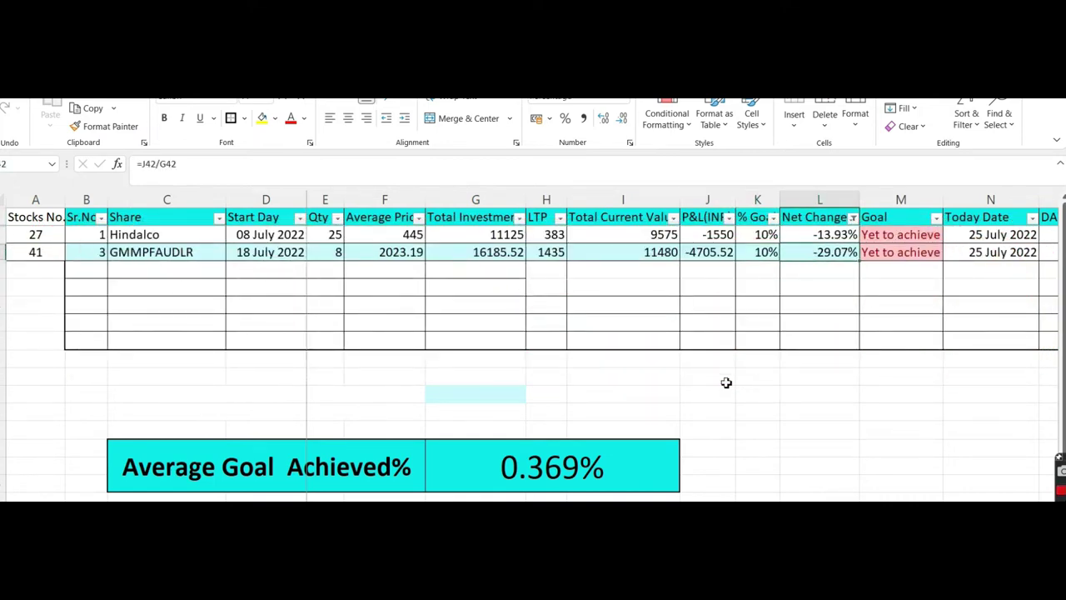
key("Down")
key("Up")
key("Up")
key("Up")
key("Down")
key("Down")
key("Up")
key("Up")
key("Down")
Change the Net Change filter to show only the 8.13% and 8.71% entries
left_click(854, 218)
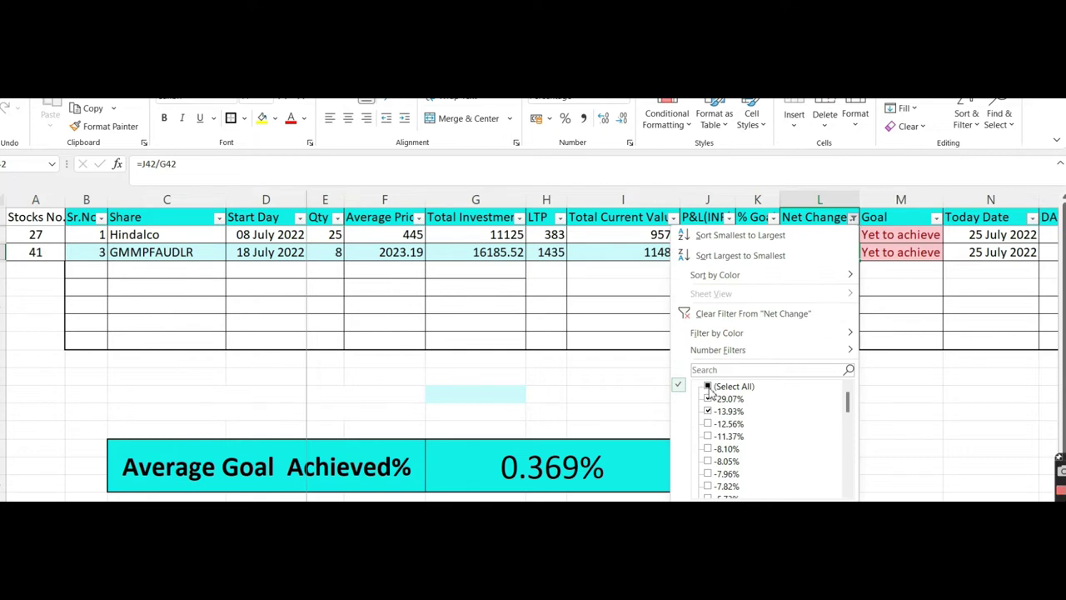
left_click(708, 386)
left_click(708, 386)
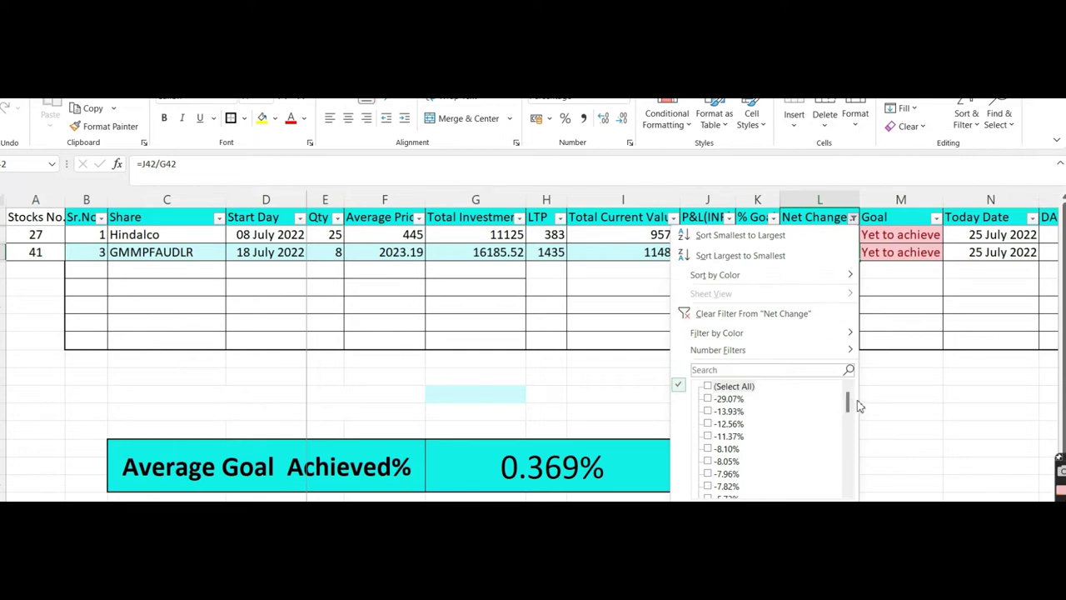
left_click_drag(848, 404, 846, 474)
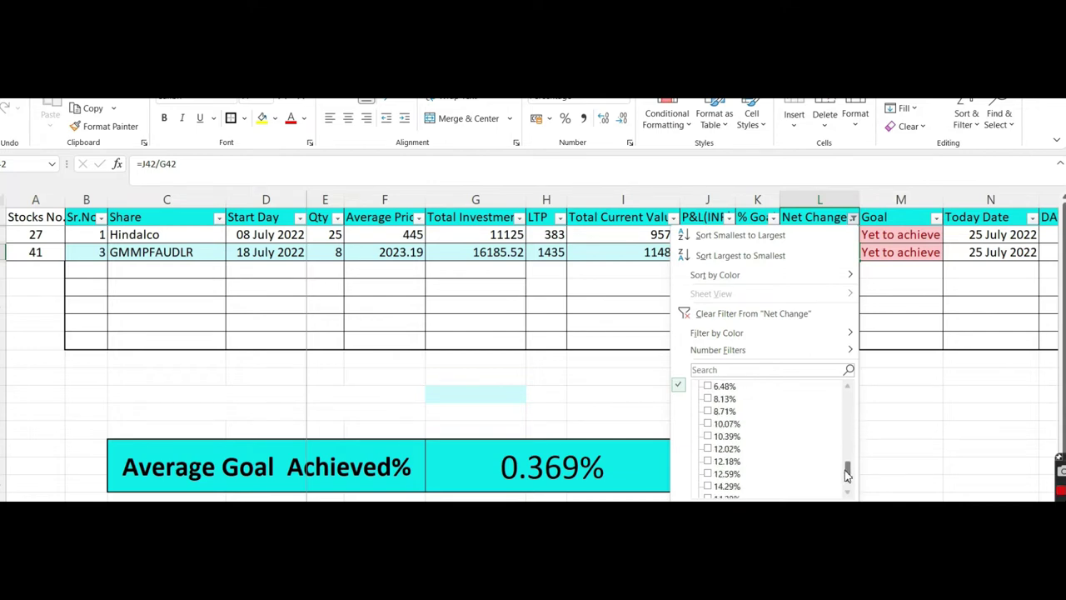
left_click(708, 411)
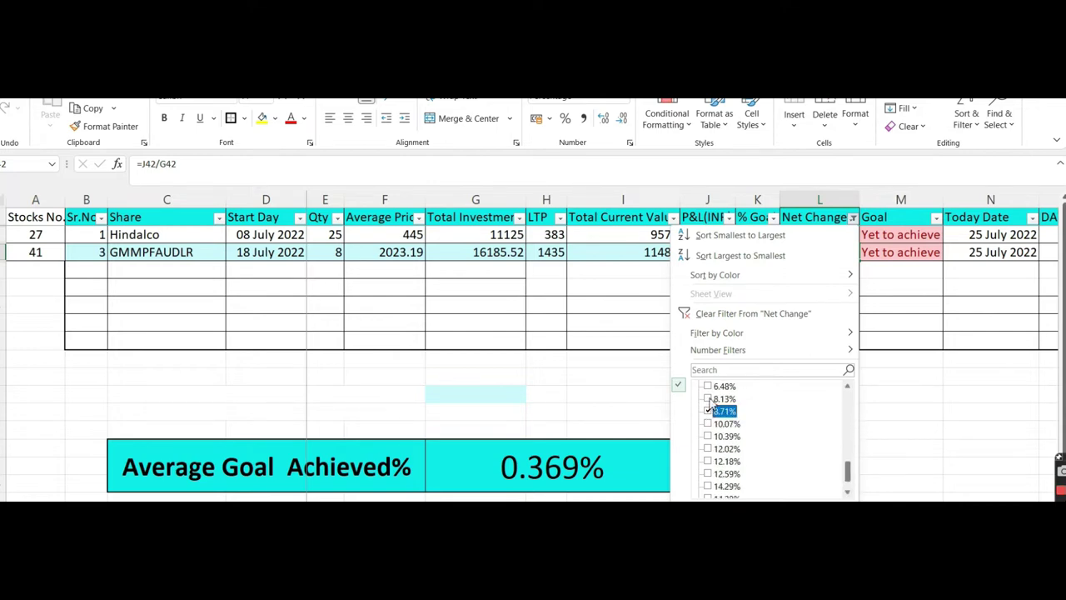
left_click(709, 399)
key("Return")
Compare the % Goal, Net Change and Goal cells of the filtered Apollohosp and AXISBANK rows
key("Up")
key("Up")
key("Up")
key("Up")
key("Up")
key("Up")
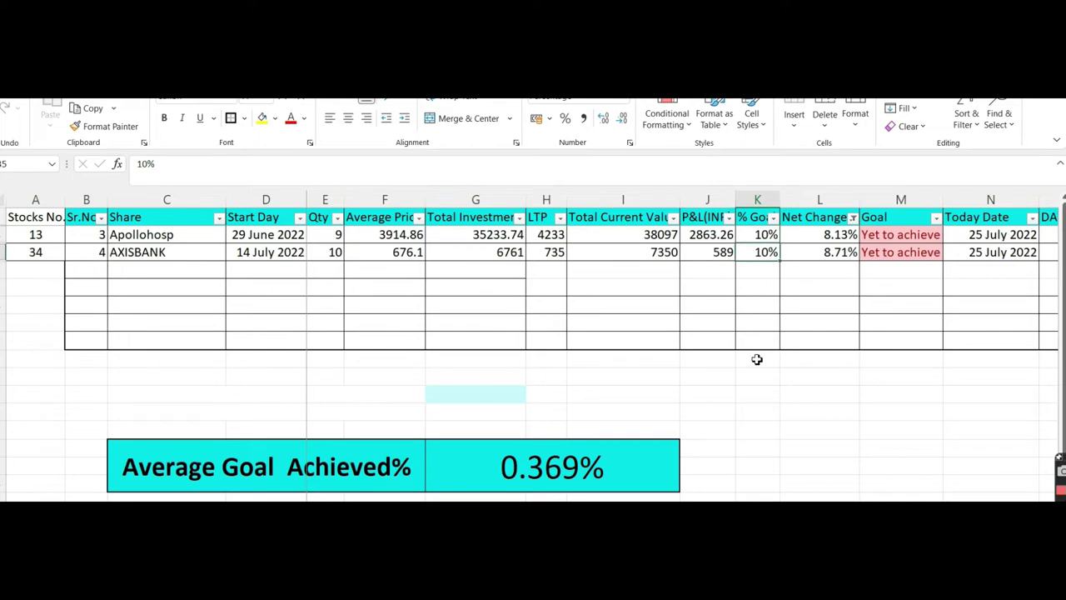
key("Right")
key("Up")
key("Down")
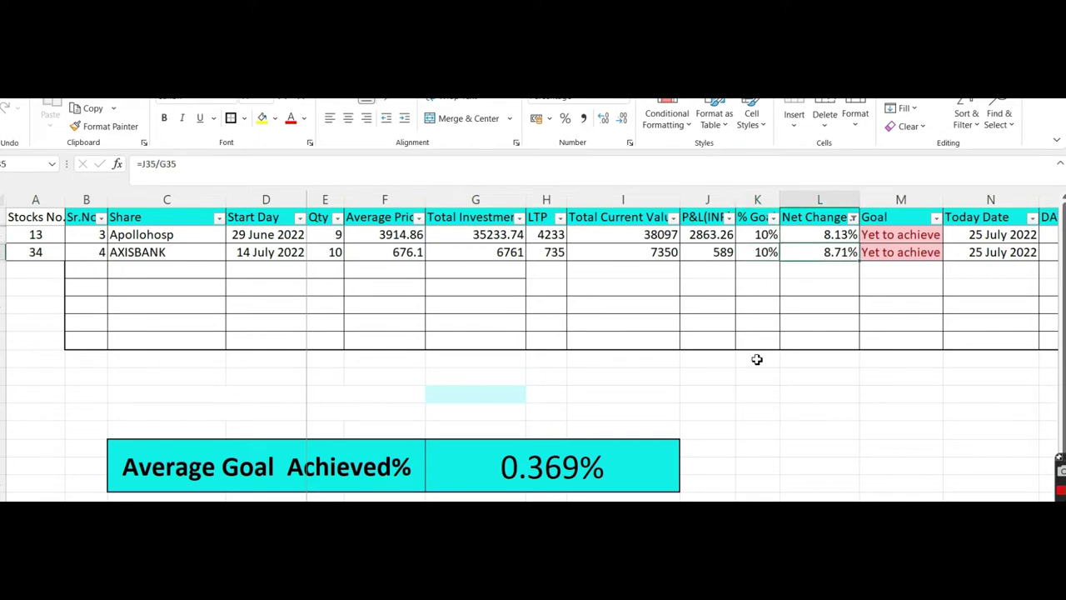
key("Right")
key("Down")
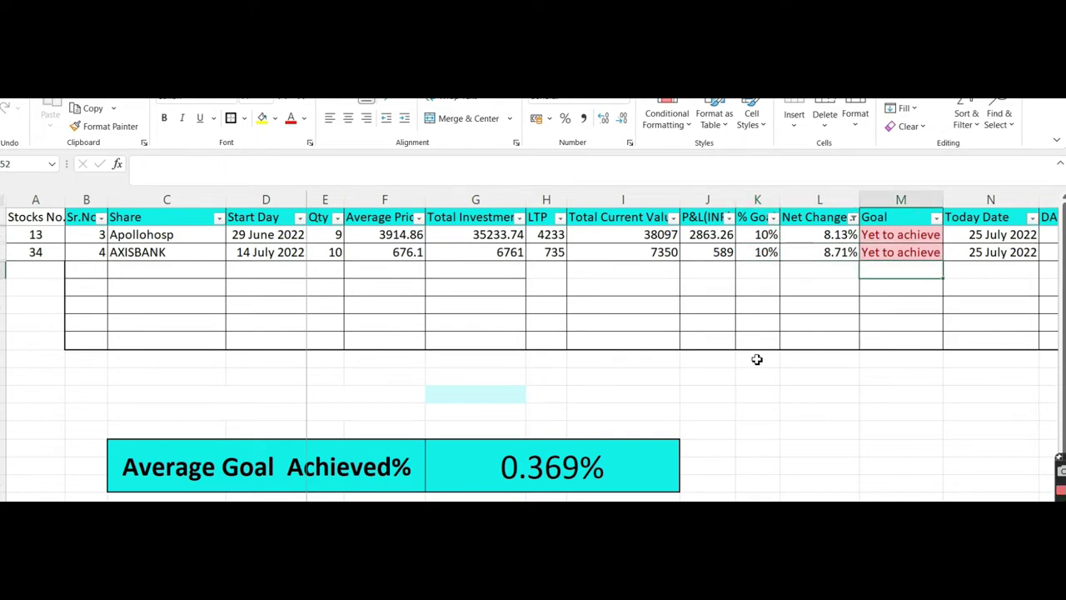
key("Left")
key("Up")
key("Up")
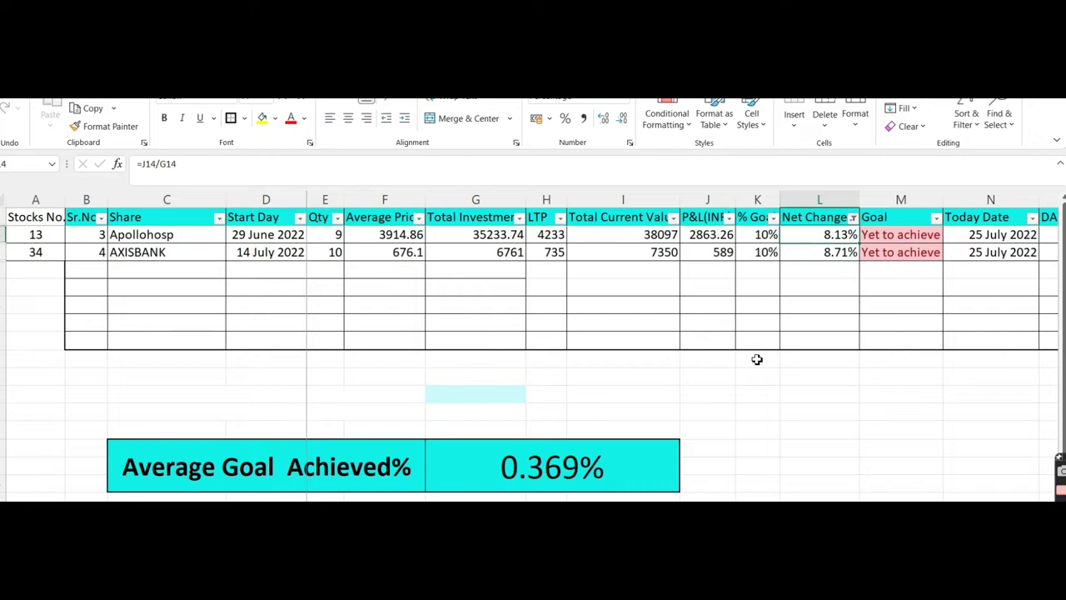
Examine the Apollohosp row from % Goal through Net Change and Goal to Today Date
key("Right")
key("Right")
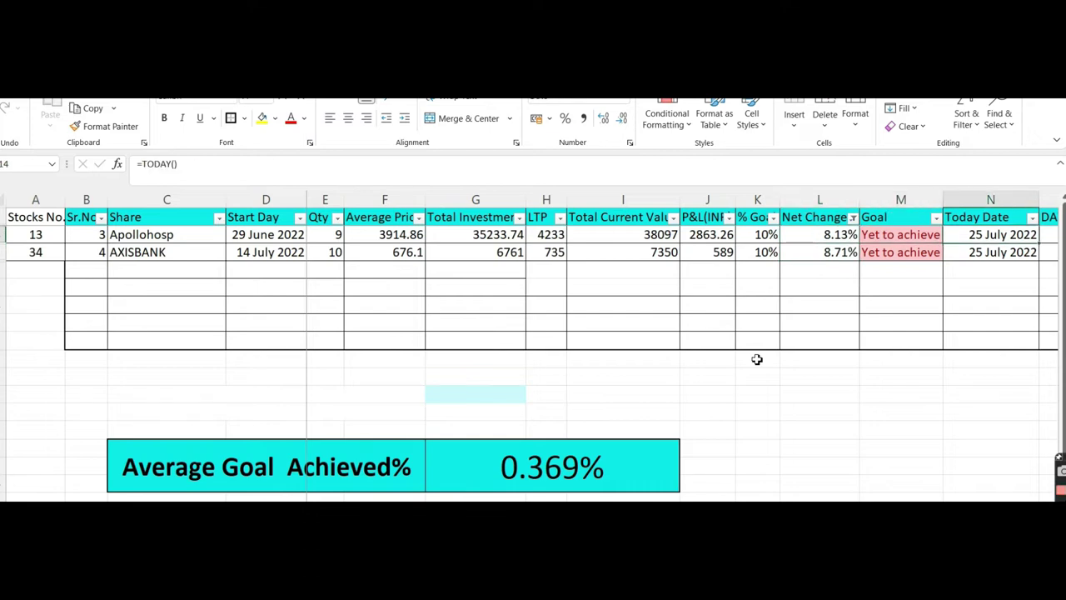
key("Left")
key("Left")
key("Left")
key("Right")
key("Right")
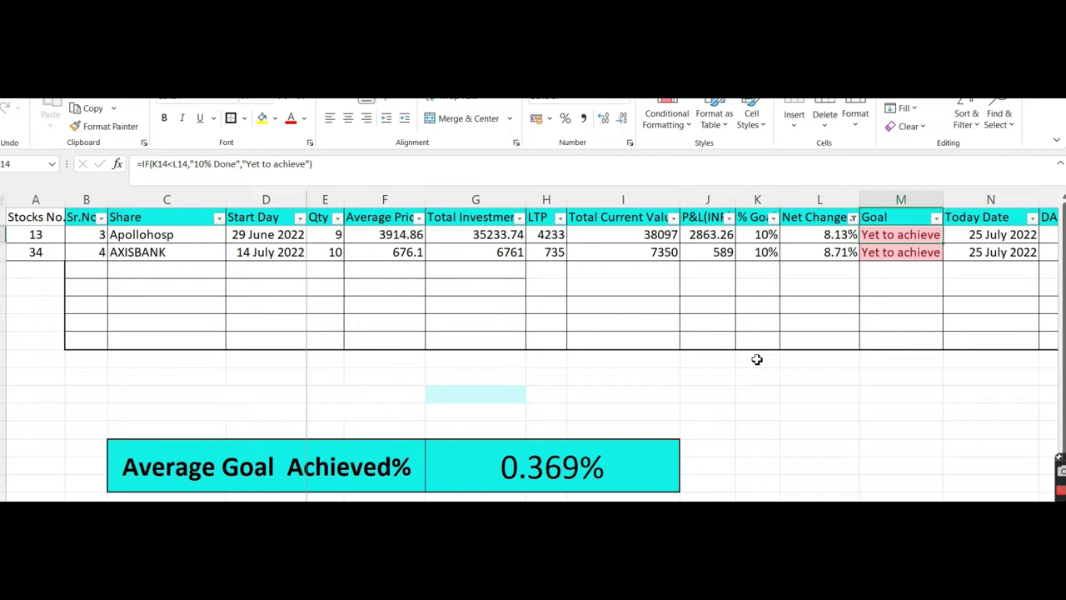
key("Left")
key("Left")
key("Right")
key("Right")
key("Right")
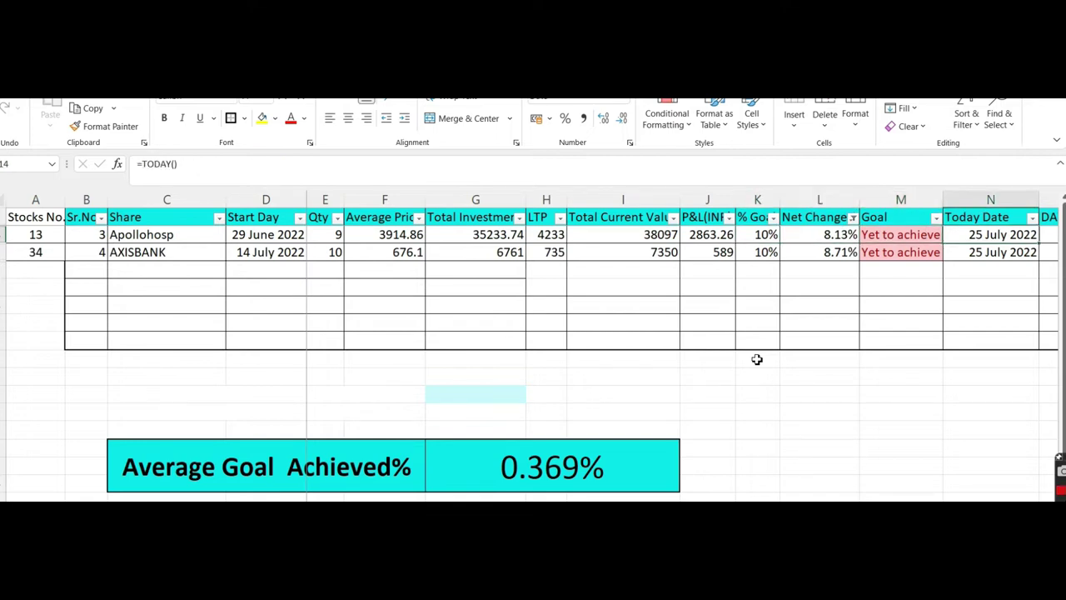
Check the DAYS values of the Apollohosp and AXISBANK rows against their dates
key("Right")
key("Right")
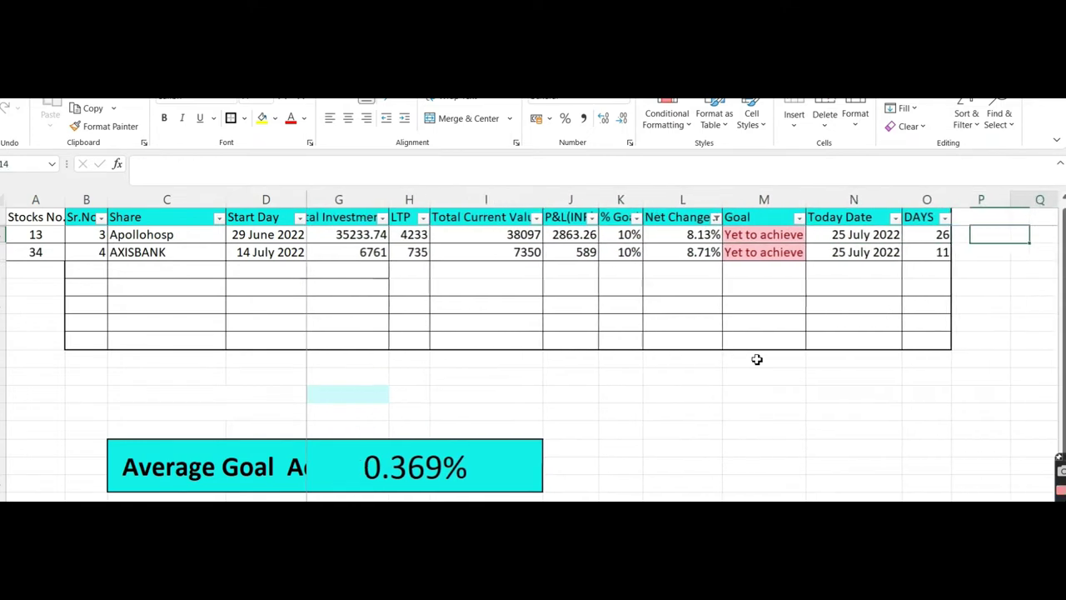
key("Left")
key("Left")
key("Right")
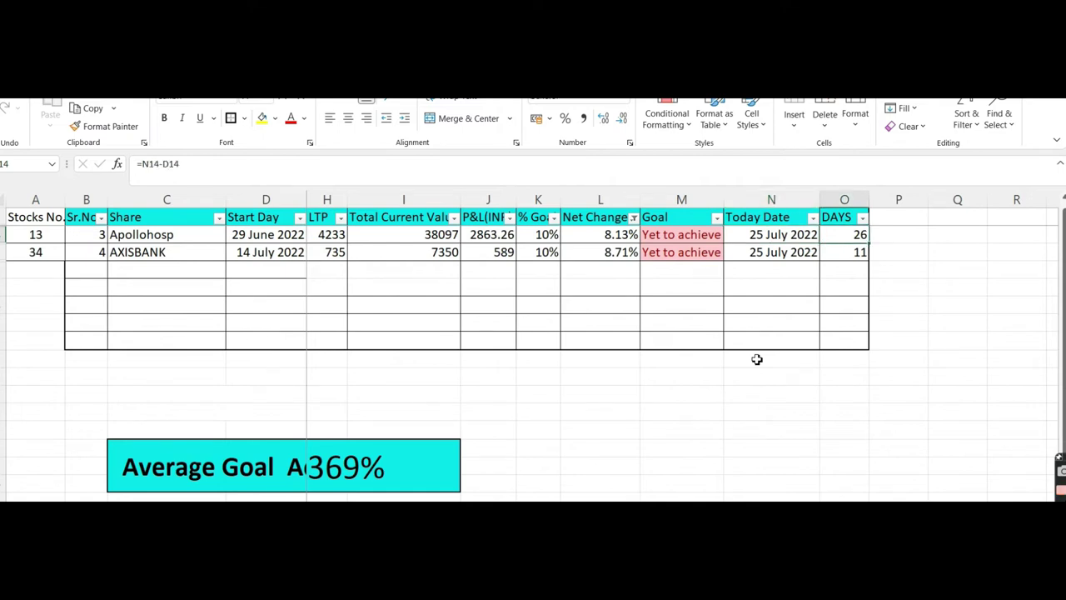
key("Left")
key("Right")
key("Down")
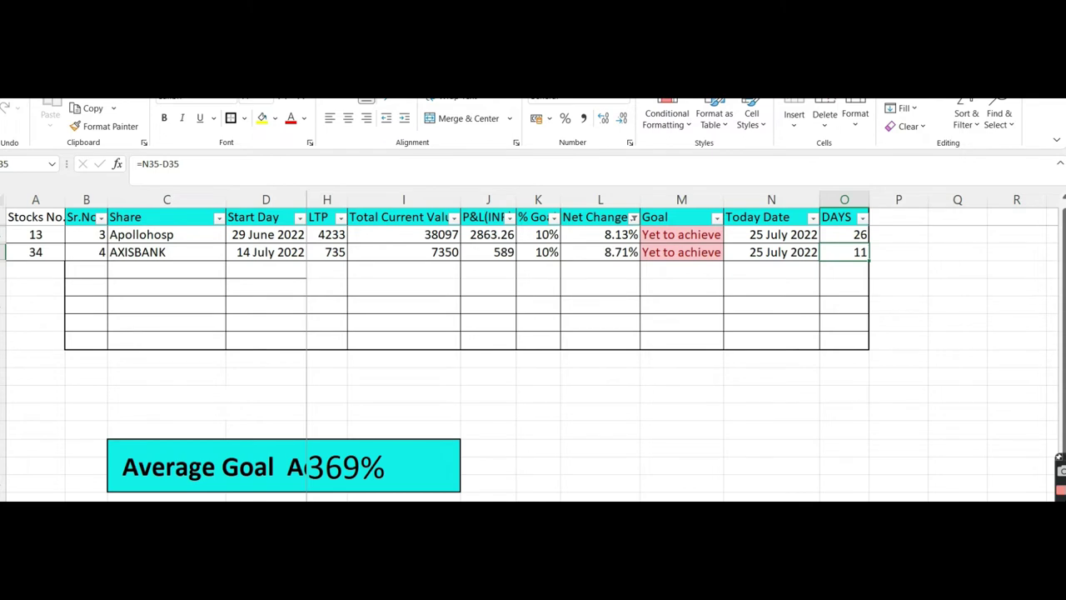
Complete the Adani Enterprises Ltd. row with quantity 4, buy price 2521.4 and the total investment formula =D74*E74
scroll(533, 333, "down", 5)
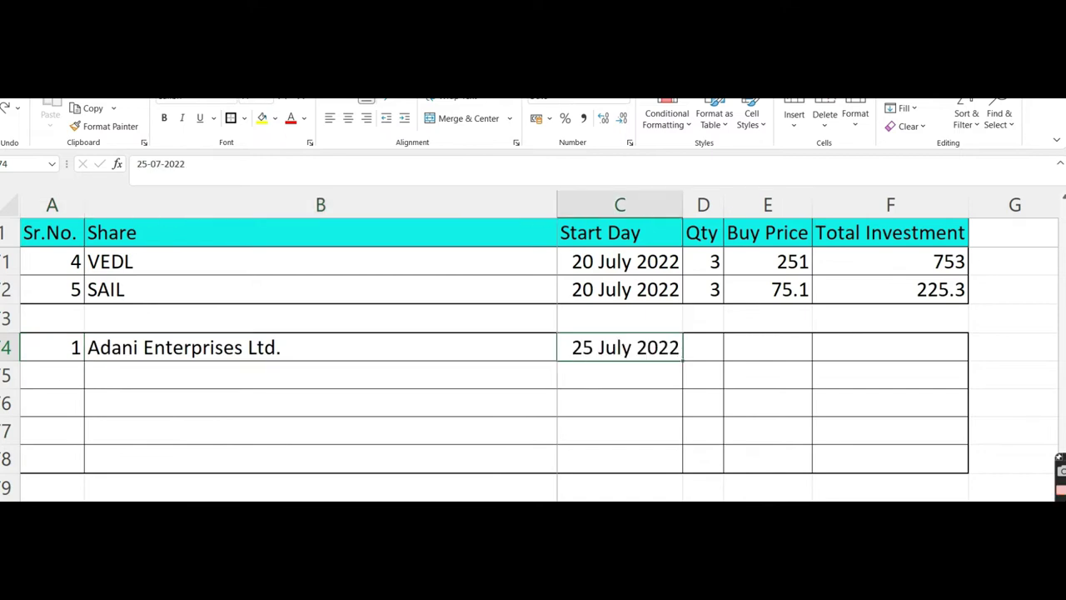
key("Tab")
type("4")
key("Tab")
type("2521.4")
key("Tab")
type("=D74*E74")
key("ctrl+Return")
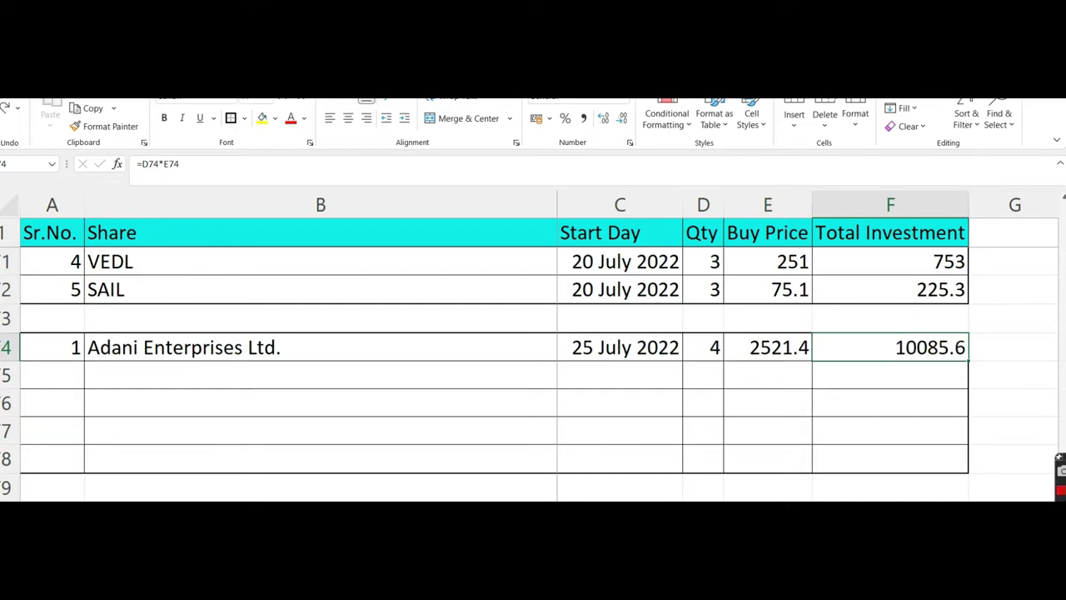
Add serial number 2, Bharat Electronics Ltd., in the row below Adani Enterprises Ltd. with start day 25-07-2022
left_click(51, 375)
type("2")
key("ctrl+Return")
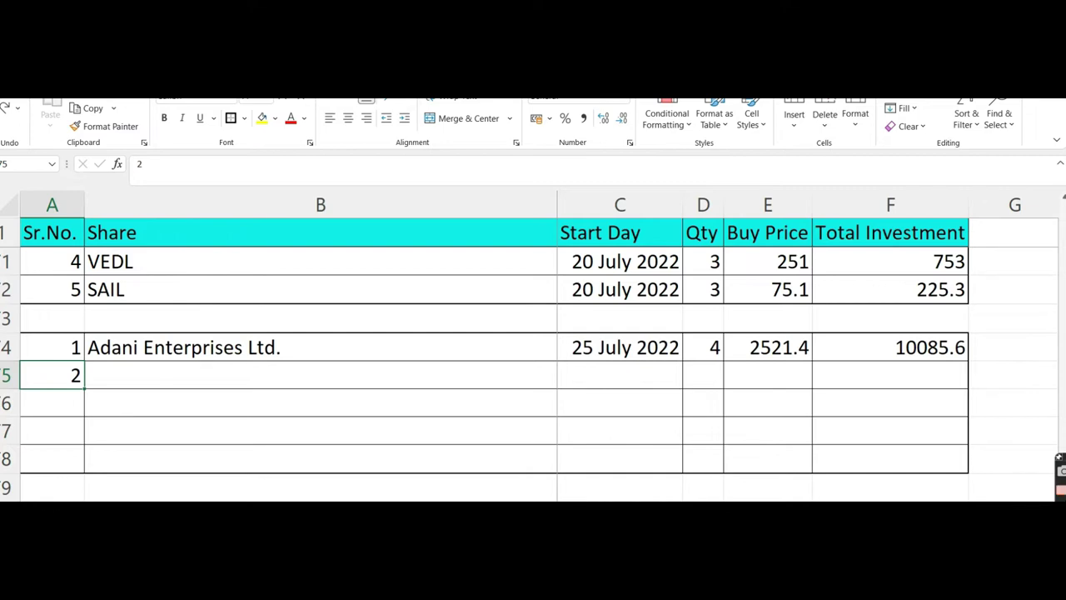
key("Tab")
type("Bharat Electronics Ltd.")
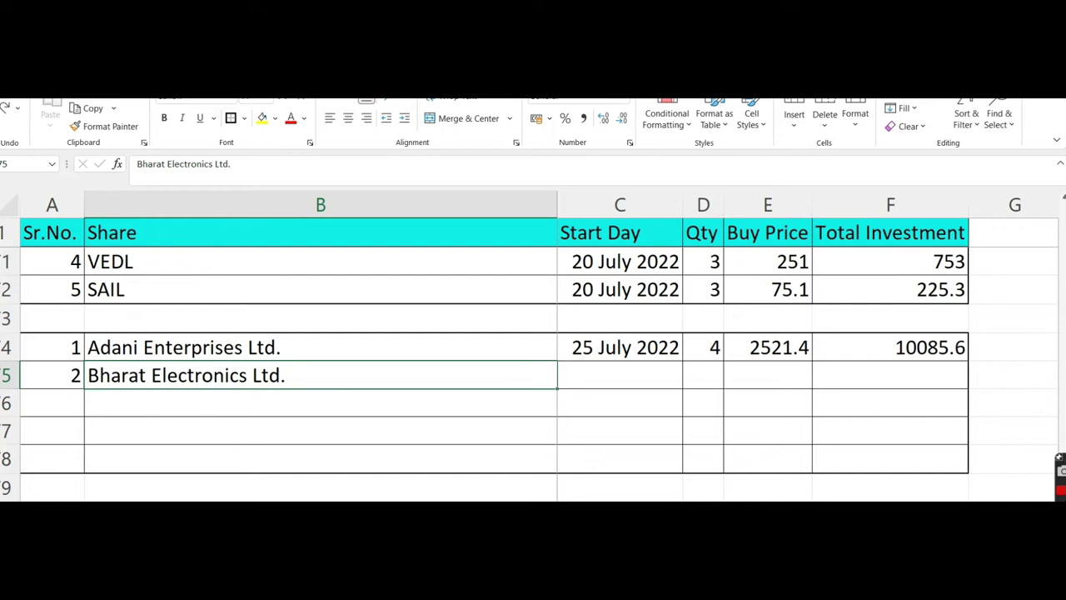
key("Tab")
type("25-07-2022")
key("ctrl+Return")
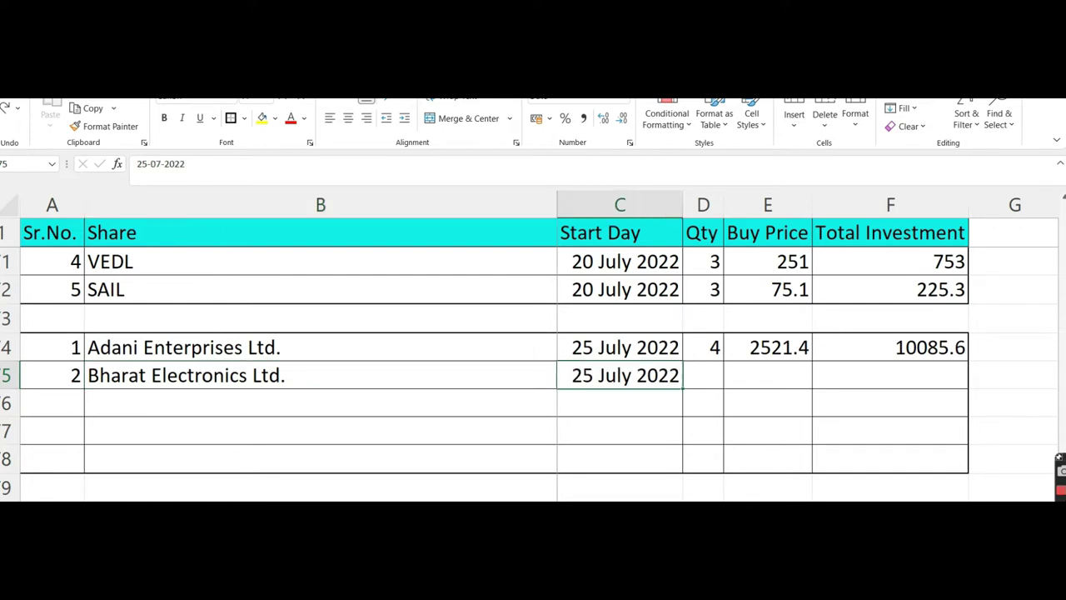
Enter quantity 4, buy price 270.4 and the total investment formula =D75*E75 for Bharat Electronics Ltd
key("Tab")
type("4")
key("ctrl+Return")
key("Tab")
type("270.4")
key("ctrl+Return")
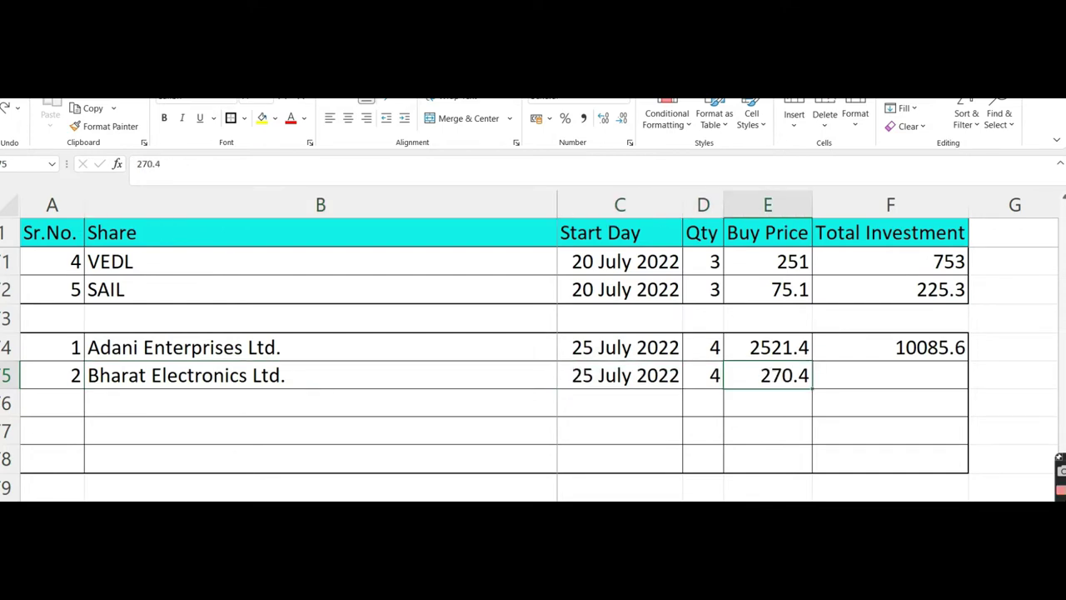
key("Tab")
type("=D75*E75")
key("ctrl+Return")
Add RBL Bank Ltd. in the row below Bharat Electronics Ltd. with serial number 3 and start day 25-07-2022
key("Return")
type("RBL Bank Ltd.")
key("ctrl+Return")
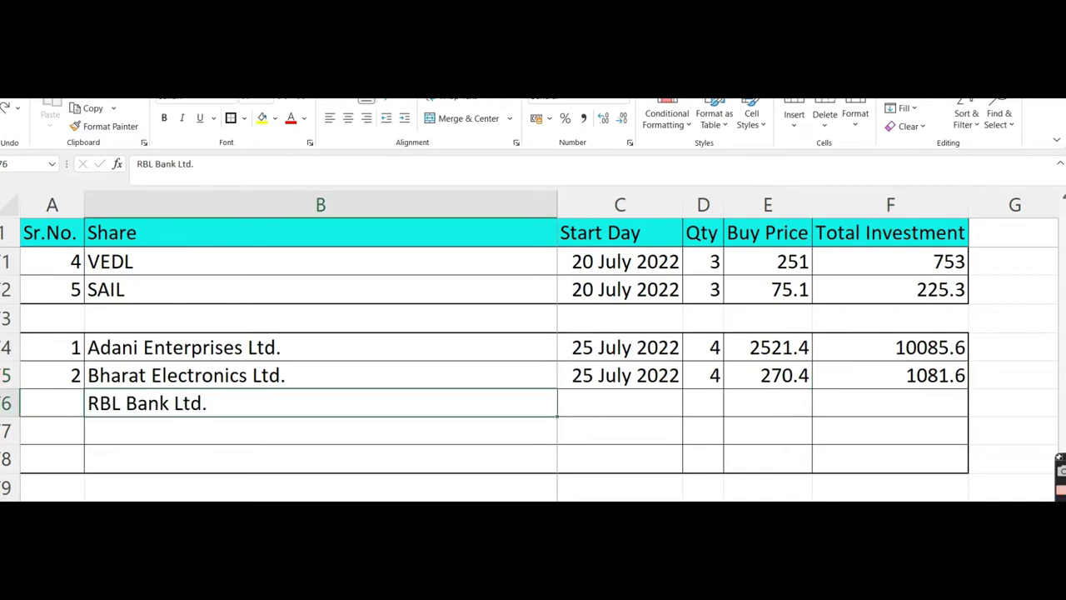
left_click(51, 403)
type("3")
key("ctrl+Return")
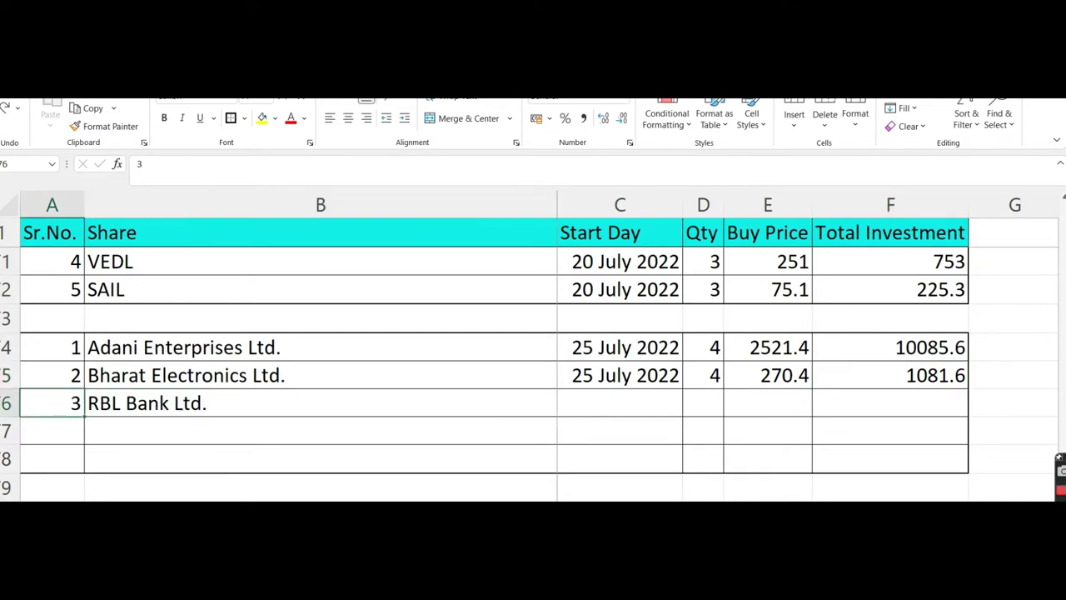
key("Tab")
key("Tab")
type("25-07-2022")
key("ctrl+Return")
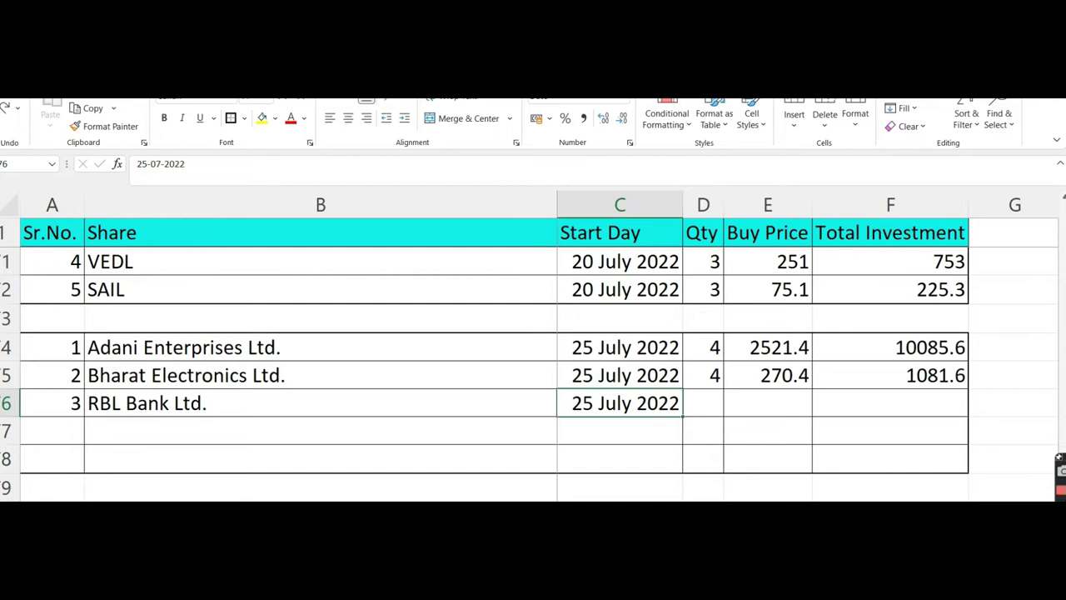
Enter quantity 5 and buy price 91.14 for RBL Bank Ltd., and copy the total investment formula from the row above
key("Tab")
type("5")
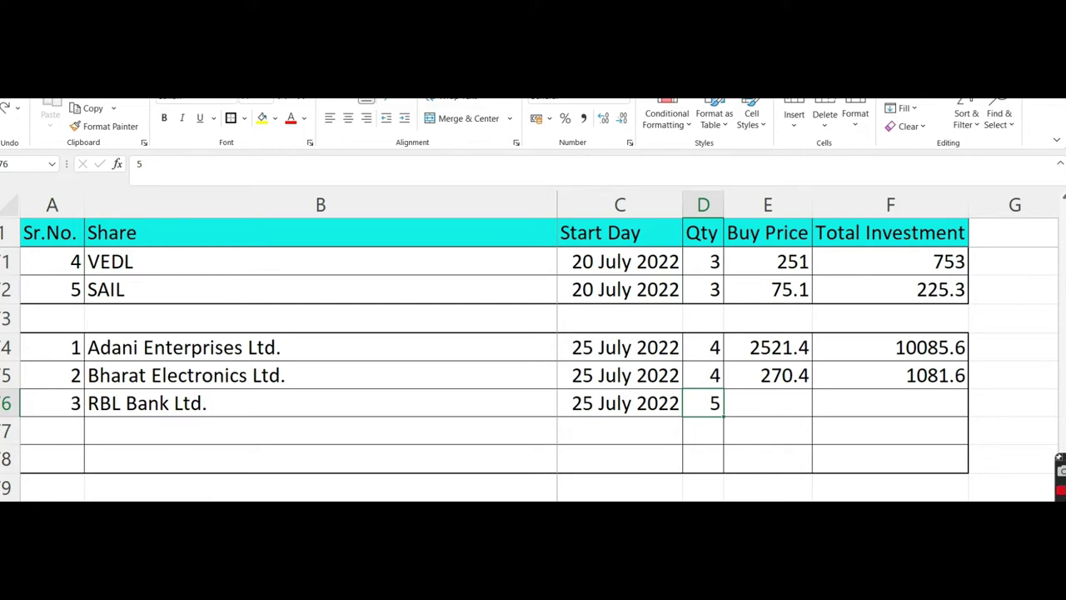
key("Tab")
type("91.14")
key("Tab")
key("ctrl+d")
Add serial number 4, Reliance Industries Ltd., in the row below RBL Bank Ltd., copying the start day from the row above
key("Return")
type("4")
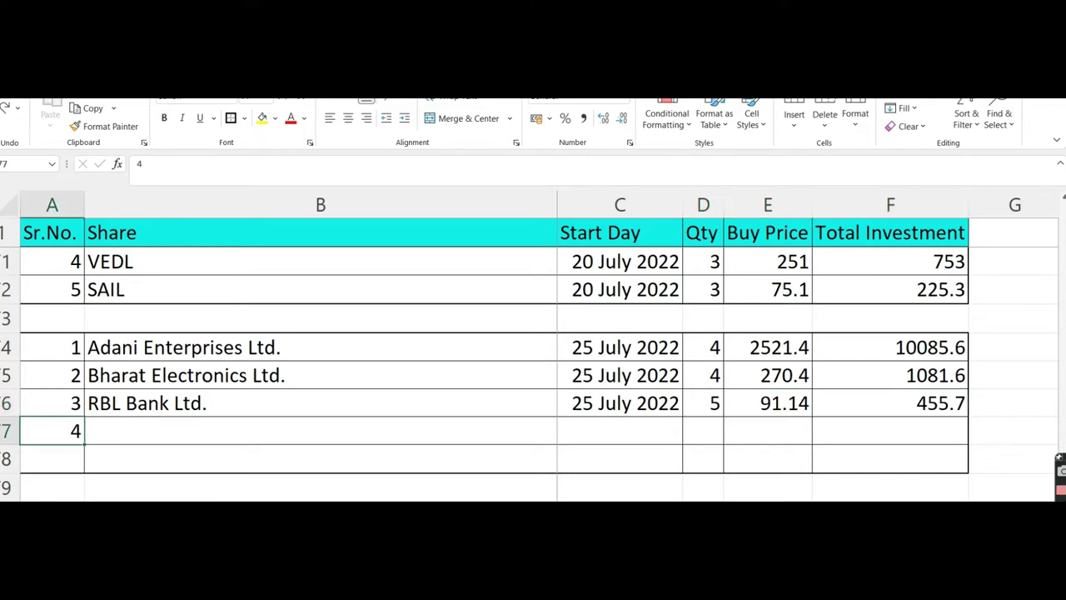
key("Tab")
type("Reliance Industries Ltd.")
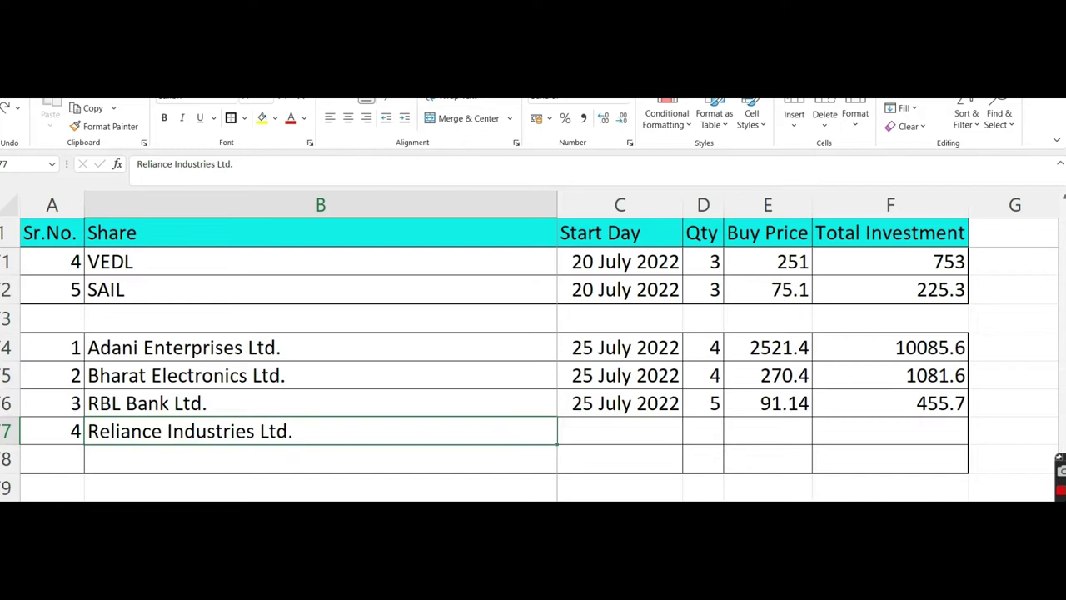
key("Tab")
key("ctrl+d")
Enter quantity 4 and buy price 2415.7 for Reliance Industries Ltd., and calculate total investment as quantity times buy price
key("Tab")
type("4")
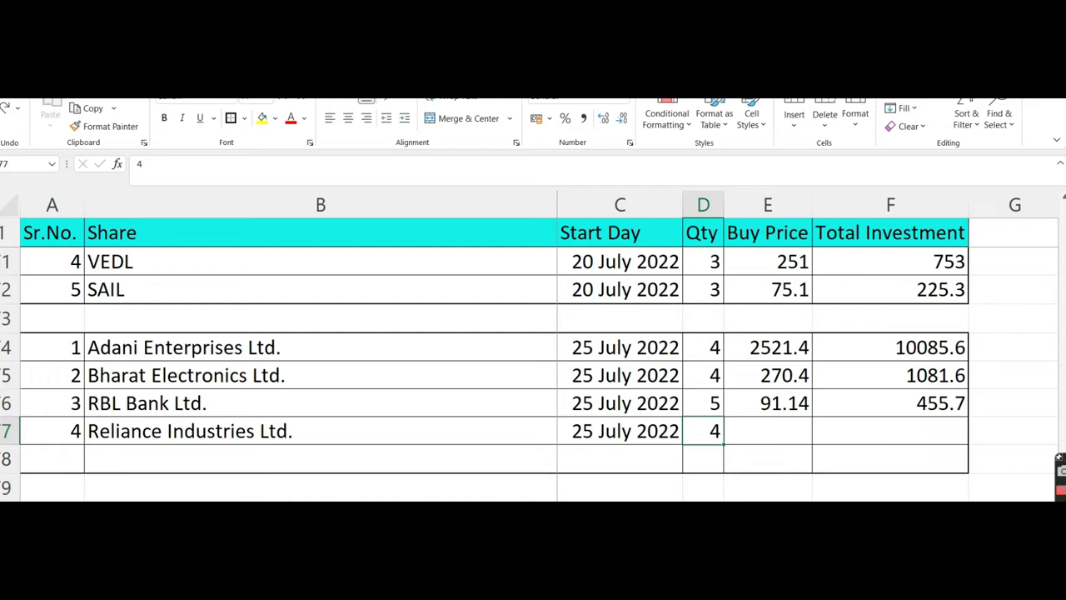
key("Tab")
type("2415.7")
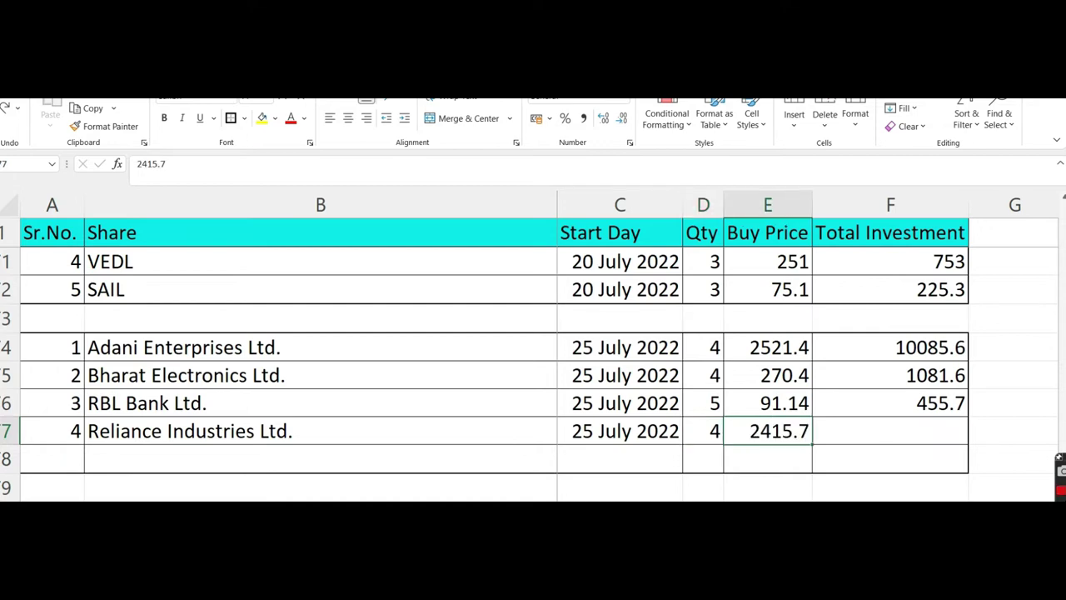
key("Tab")
type("=D7*E7")
Add serial number 5, AbbotIndia, in the last row of the block, copying the start day from the row above
key("Return")
type("5")
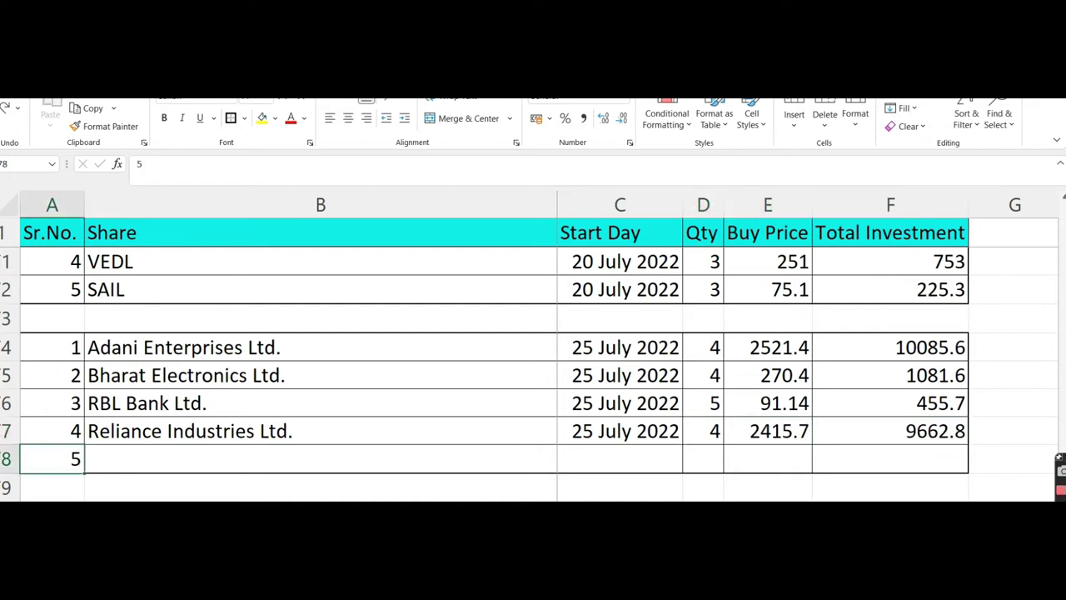
key("Tab")
type("AbbotIndia")
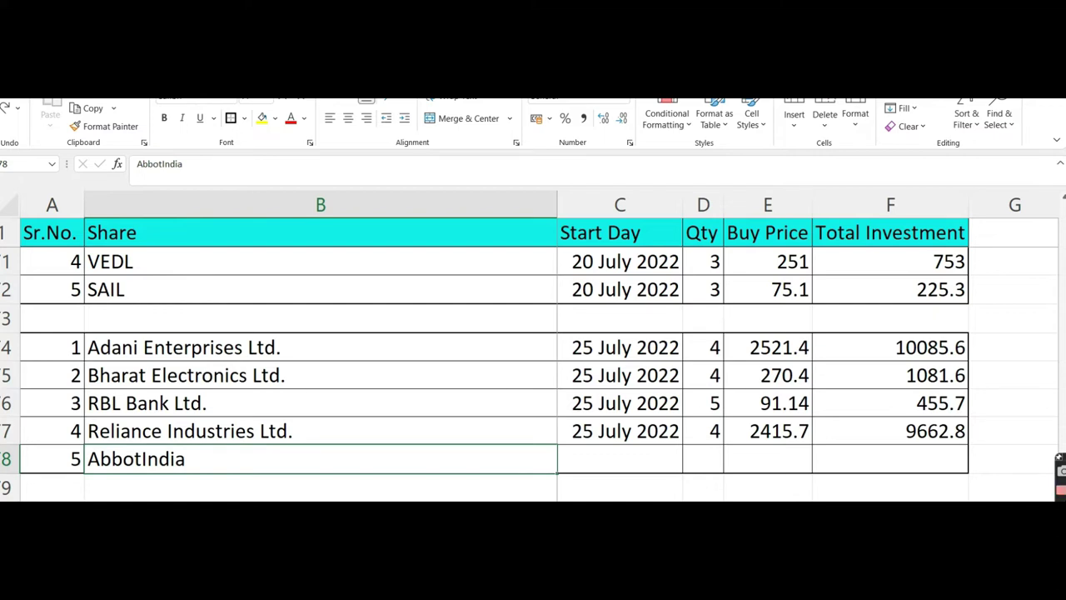
key("Tab")
key("ctrl+d")
Enter quantity 1 and buy price 19893 for AbbotIndia, and copy the total investment formula from the row above
key("Tab")
type("1")
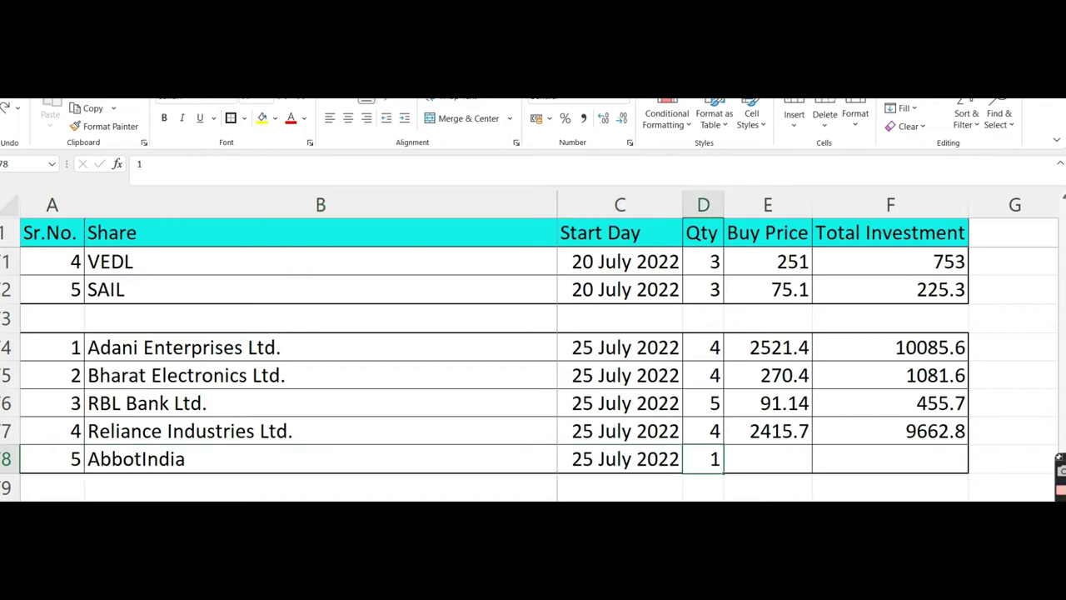
key("Tab")
type("19893")
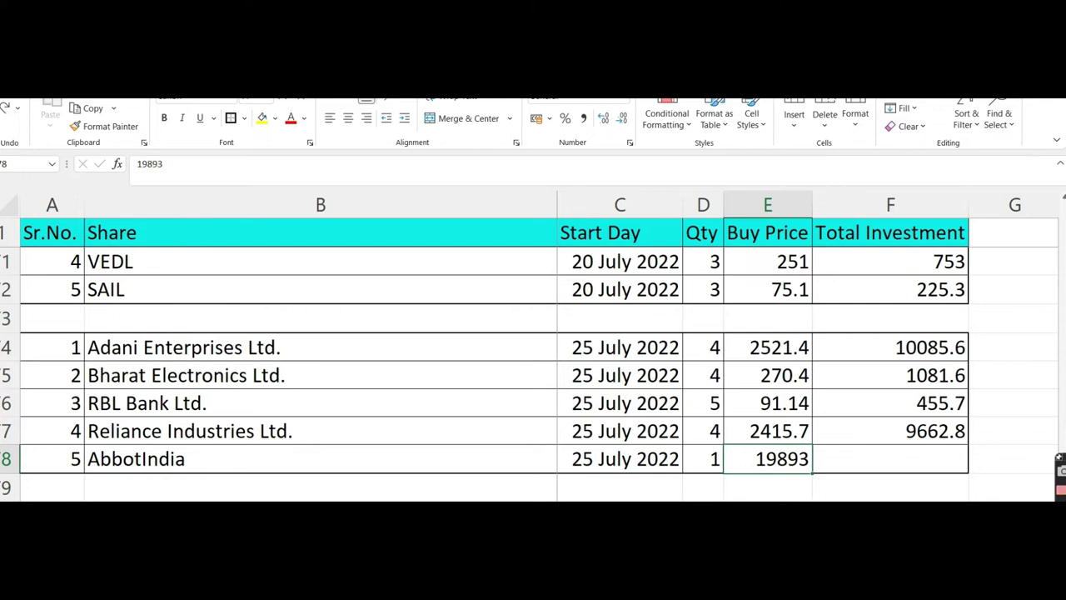
key("Right")
key("ctrl+d")
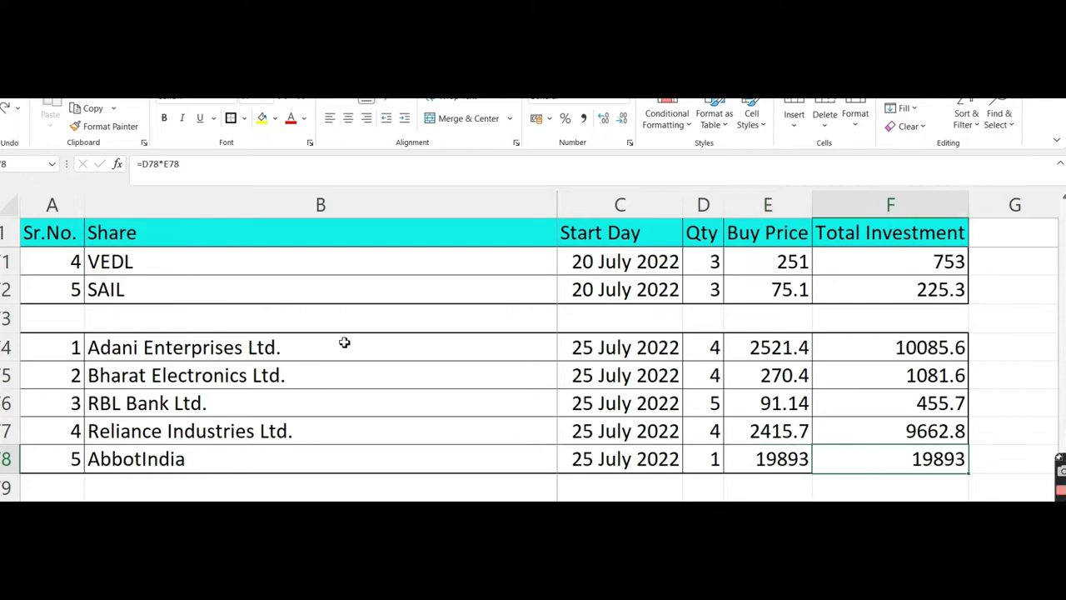
Switch to the Kite trading page in Chrome to view the GTT orders
key("ctrl+c")
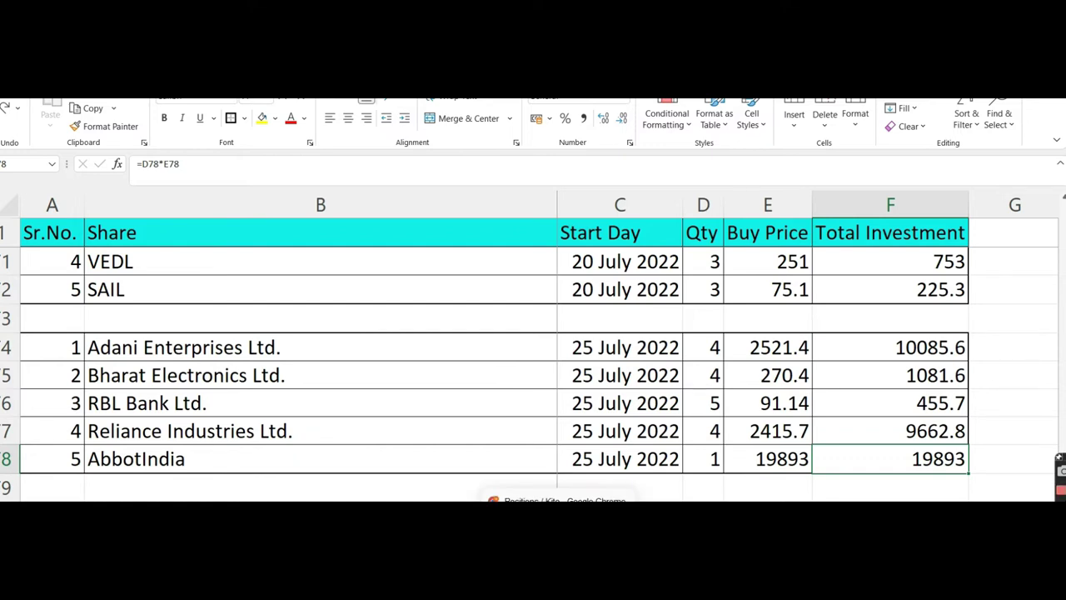
key("alt+Tab")
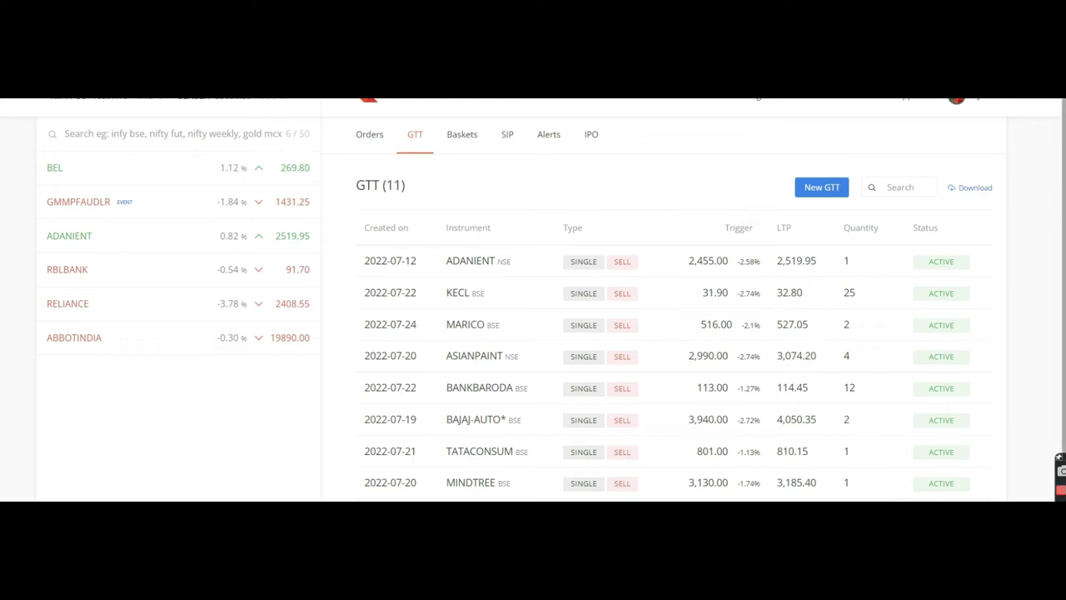
Look through the rest of the GTT orders, and view the holdings sorted by net change from highest to lowest
scroll(674, 309, "down", 1)
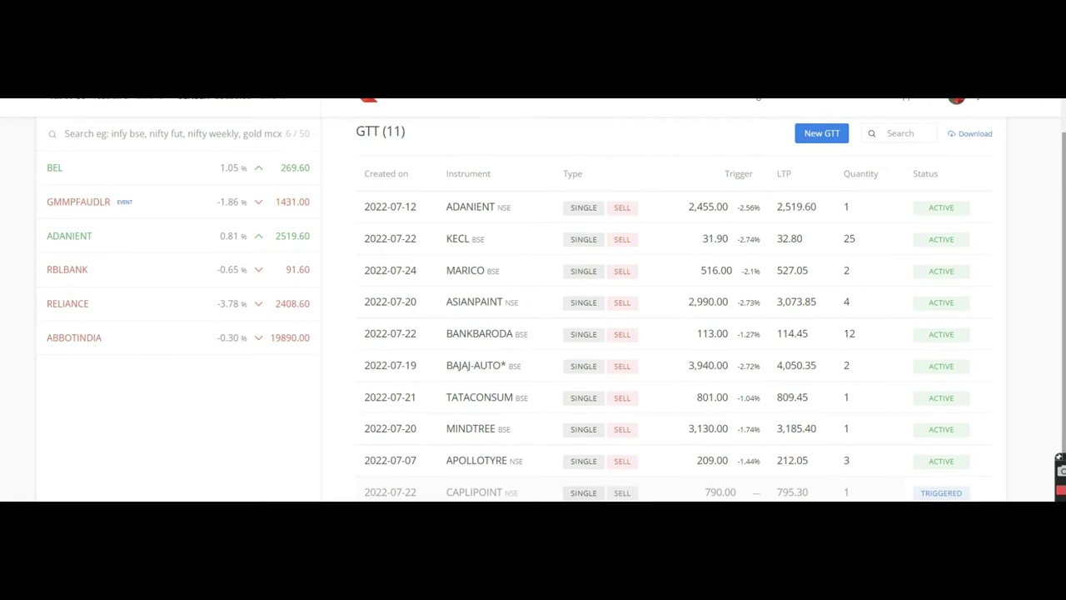
mouse_move(541, 224)
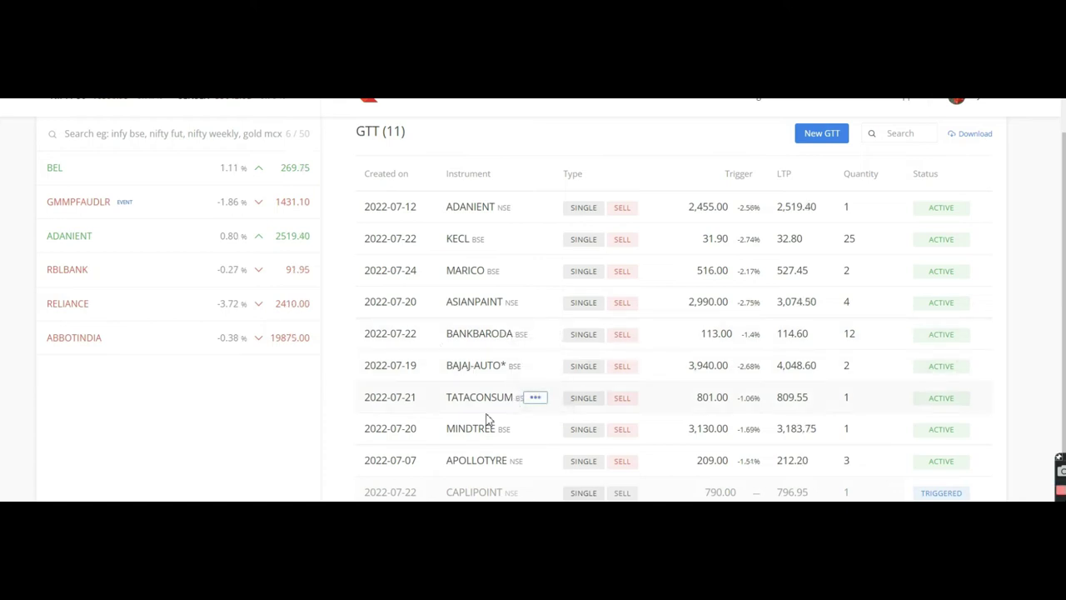
left_click(748, 90)
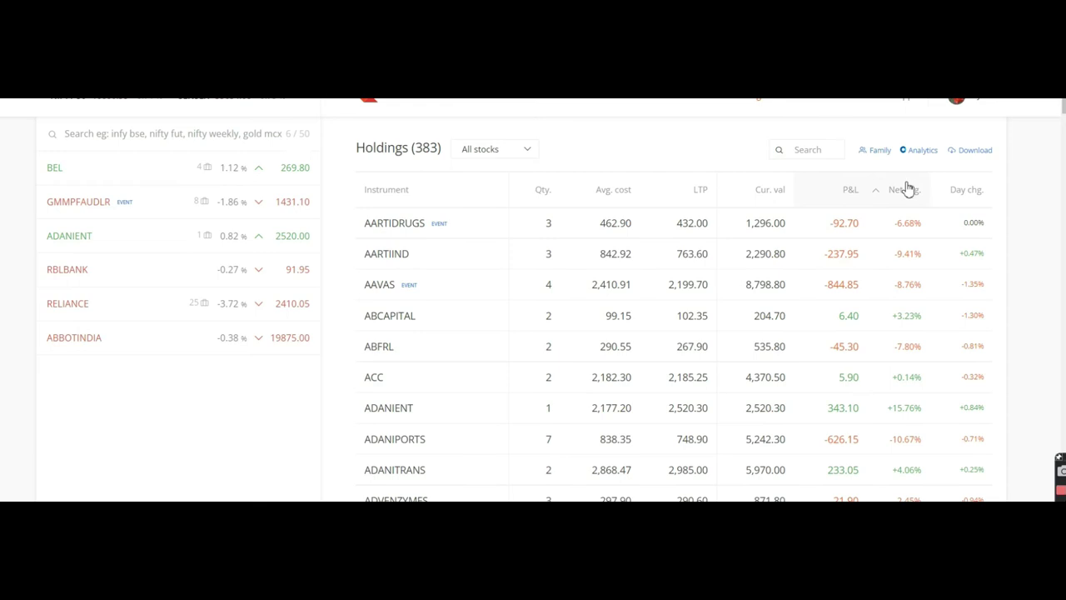
left_click(906, 189)
left_click(907, 189)
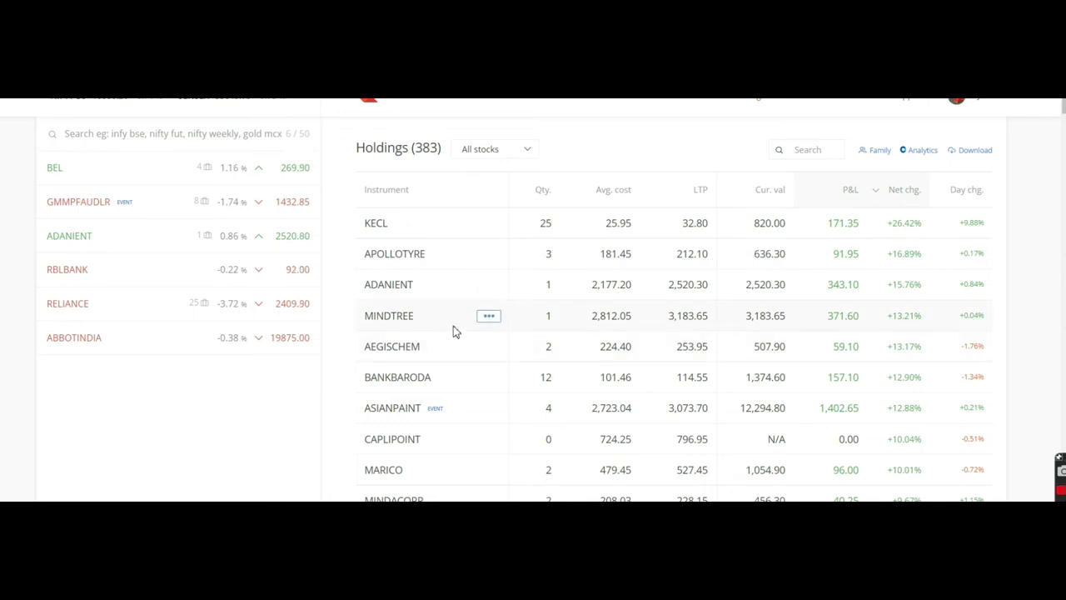
mouse_move(910, 315)
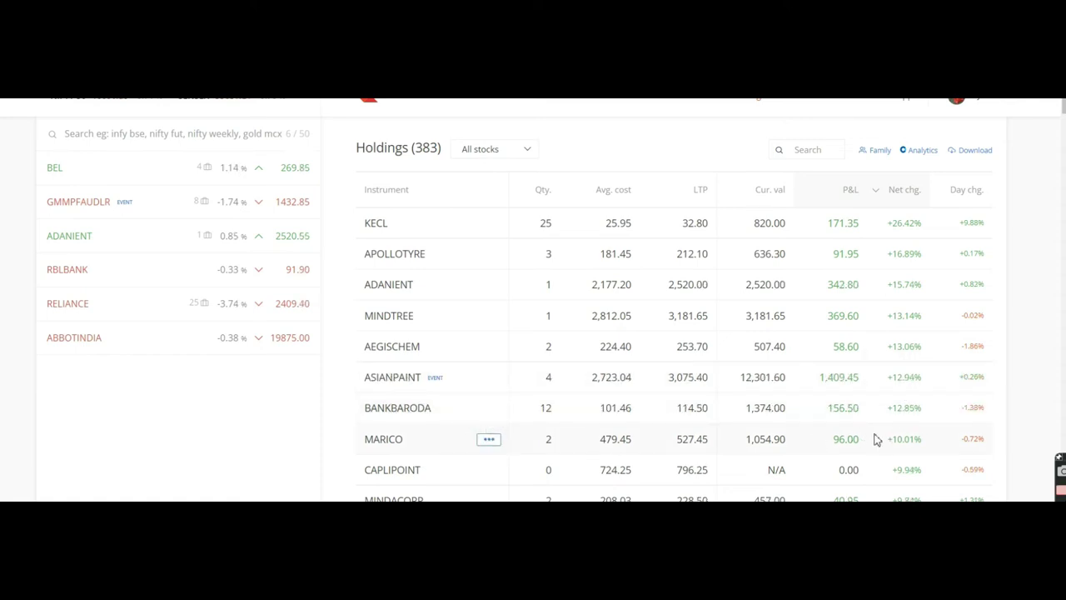
mouse_move(891, 438)
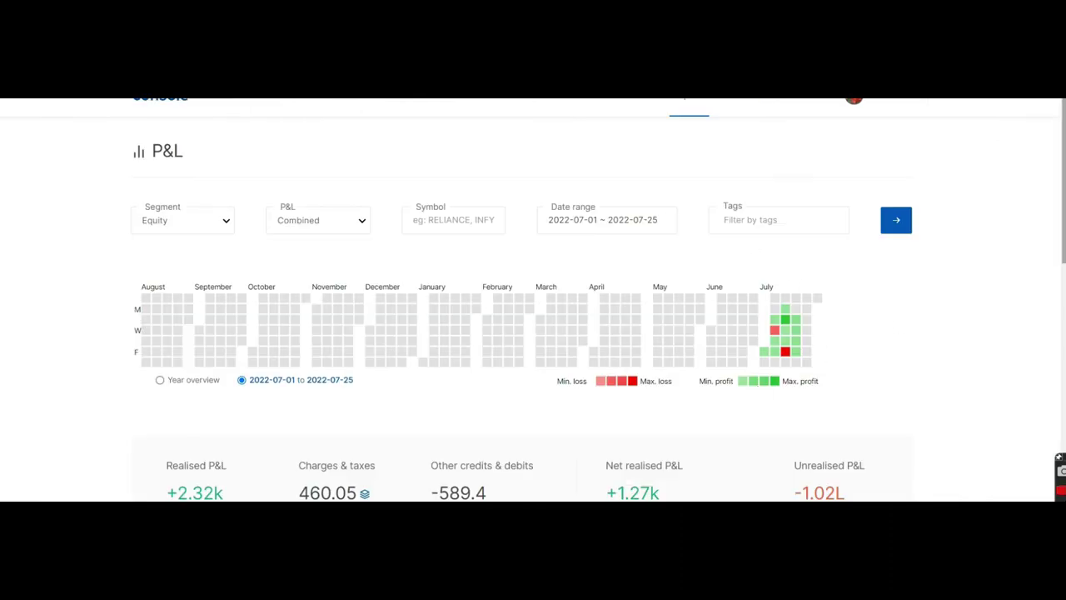
Examine the combined equity P&L report for 2022-07-01 to 2022-07-25 in Console, including the calendar heatmap and the realised and unrealised totals
scroll(533, 333, "down", 2)
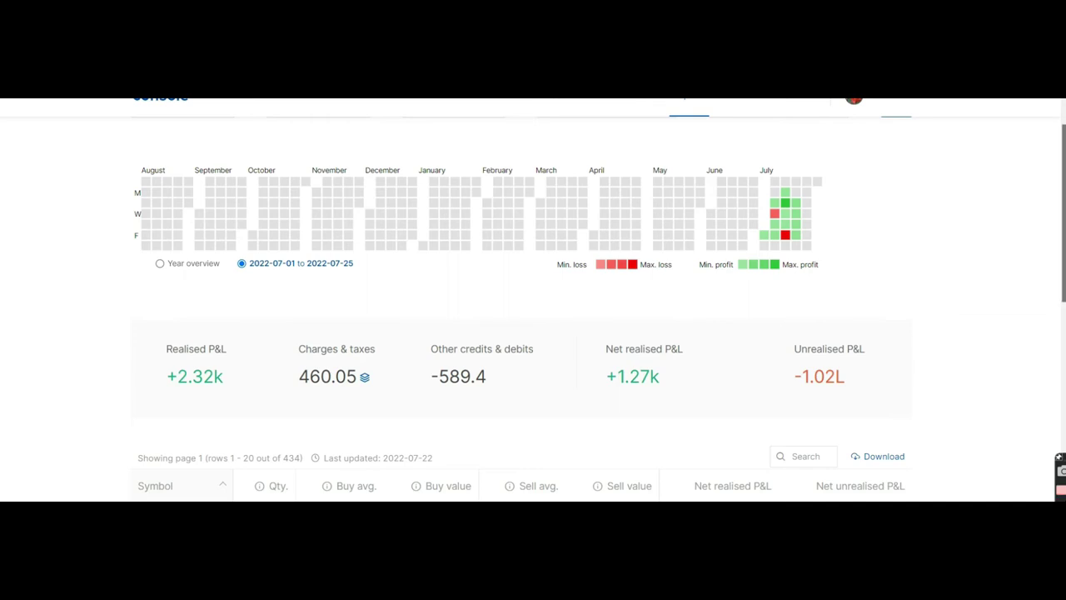
scroll(1064, 192, "up", 2)
scroll(1064, 192, "down", 1)
scroll(1064, 192, "down", 1)
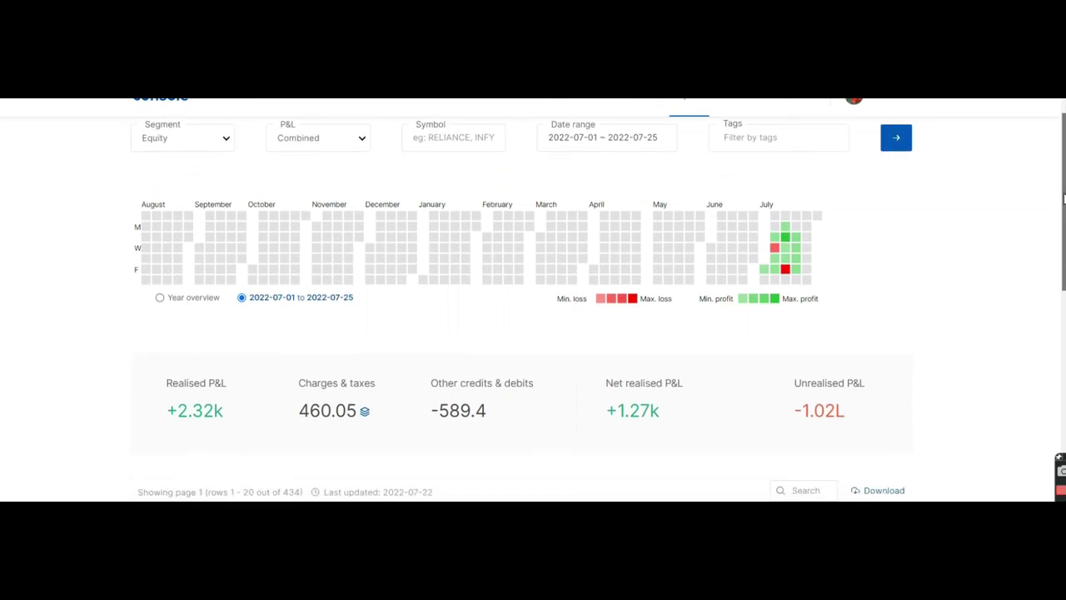
scroll(1064, 192, "up", 1)
scroll(1064, 191, "down", 1)
scroll(1064, 192, "up", 1)
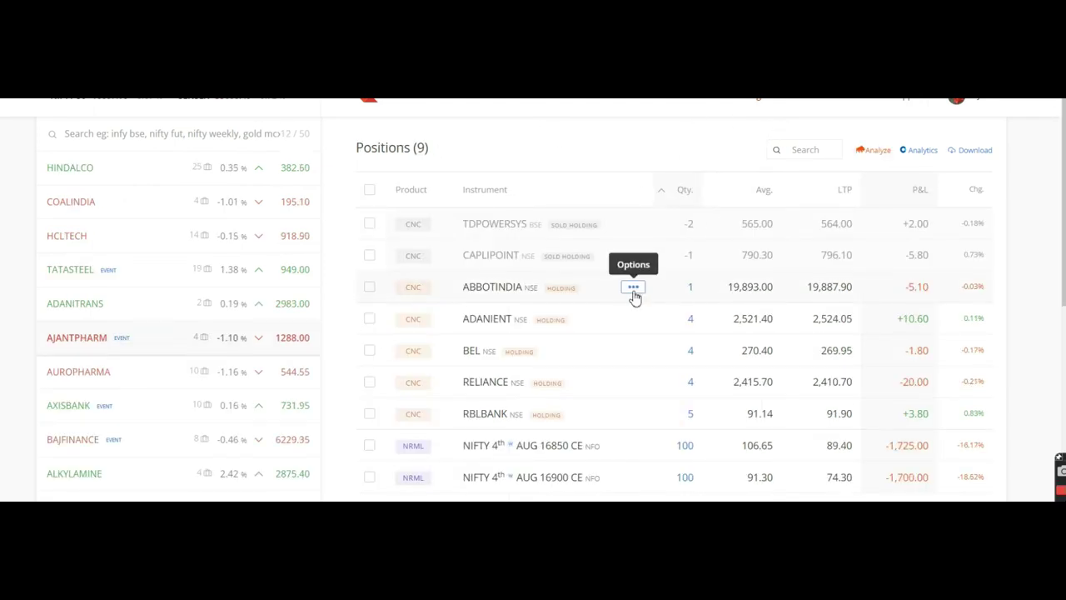
Open the detailed stock information for ABBOTINDIA from the Kite positions and show its one-week price chart
left_click(633, 288)
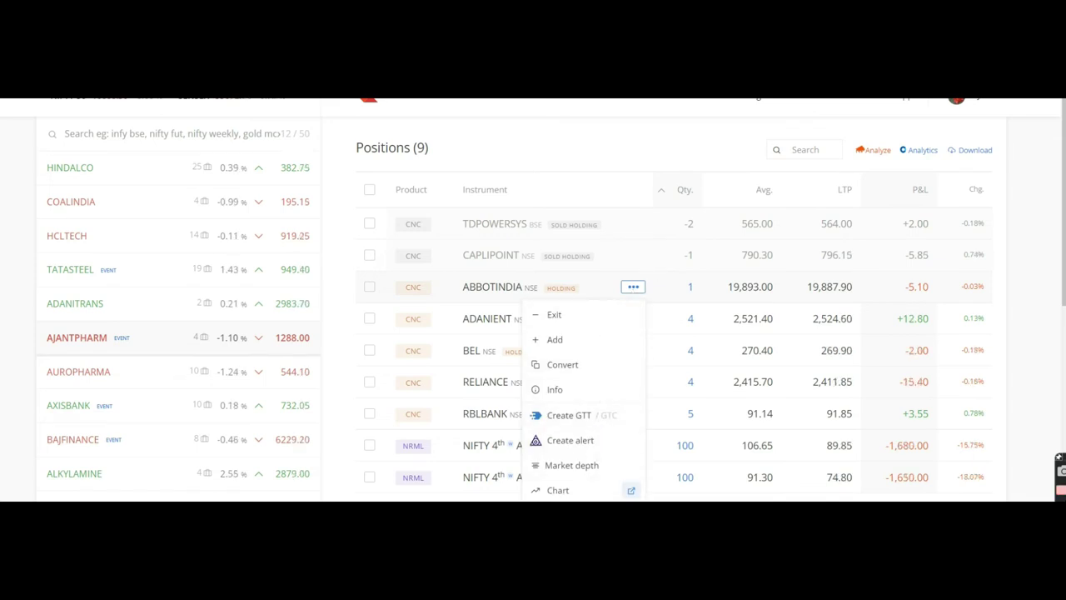
left_click(555, 389)
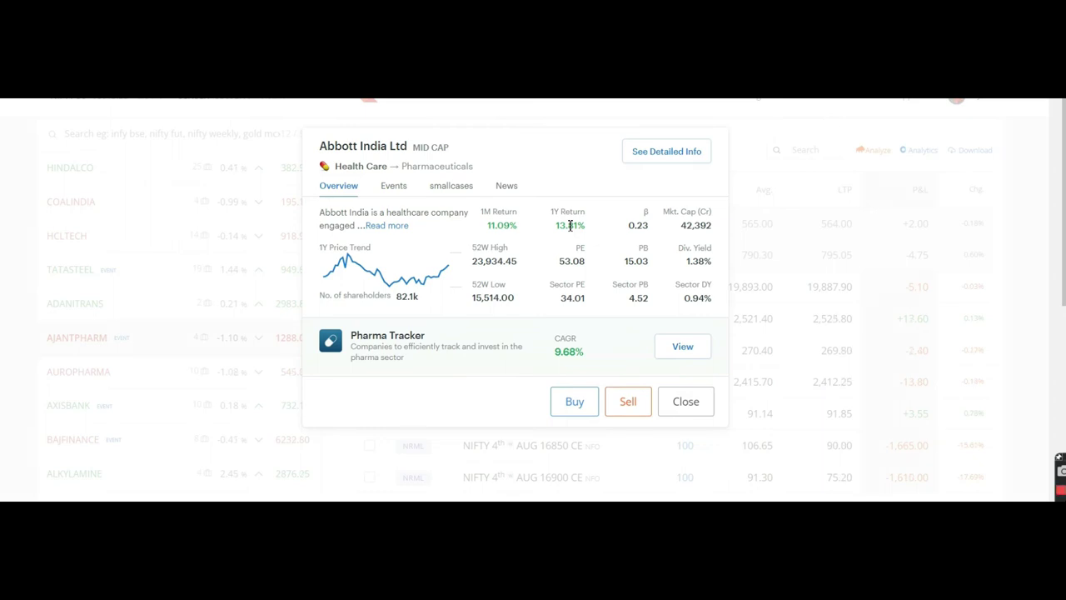
left_click(666, 152)
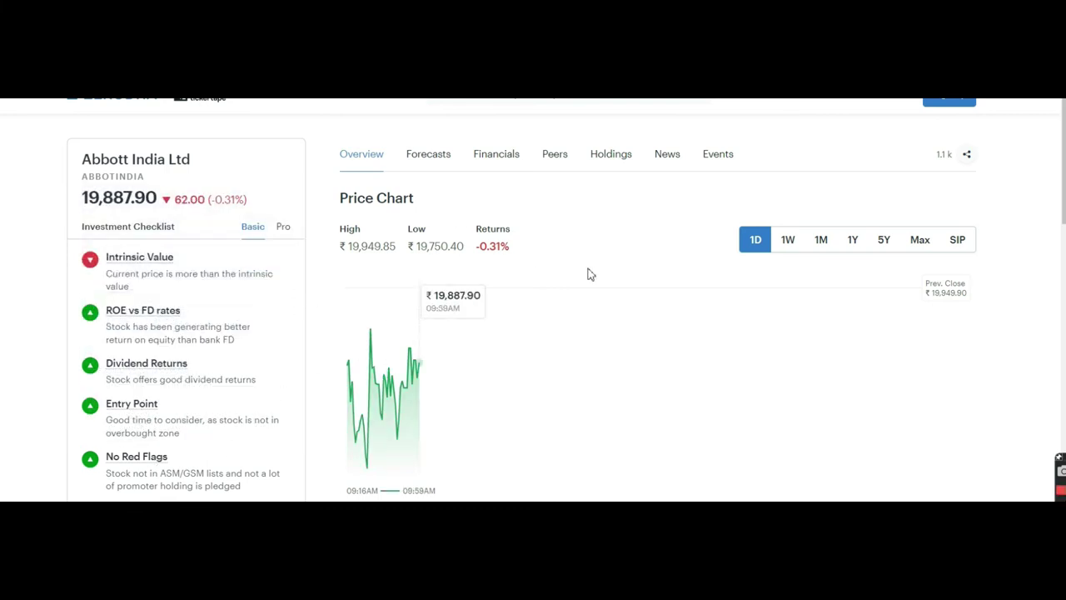
left_click(791, 240)
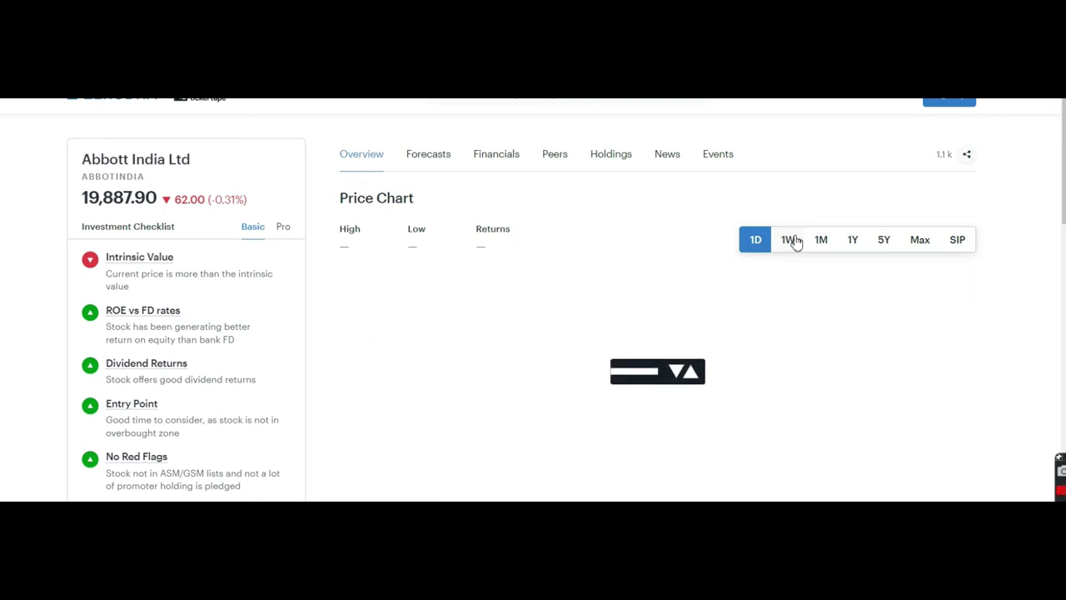